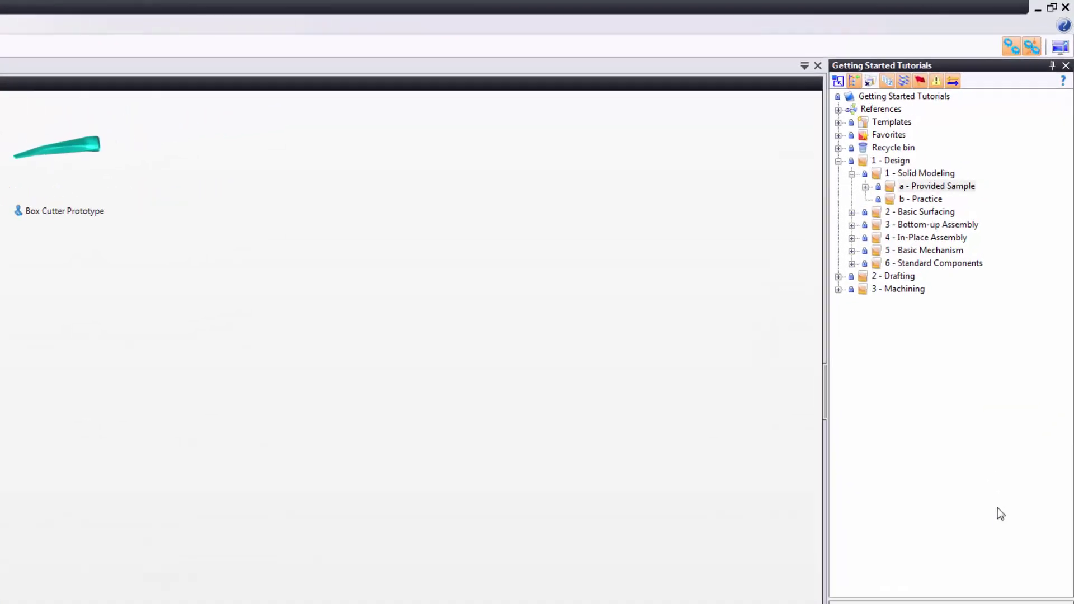
- Add a Blank Template part to the b - Practice folder and name it 'Solid Modeling'
{"action": "left_click", "coordinate": [876, 258]}
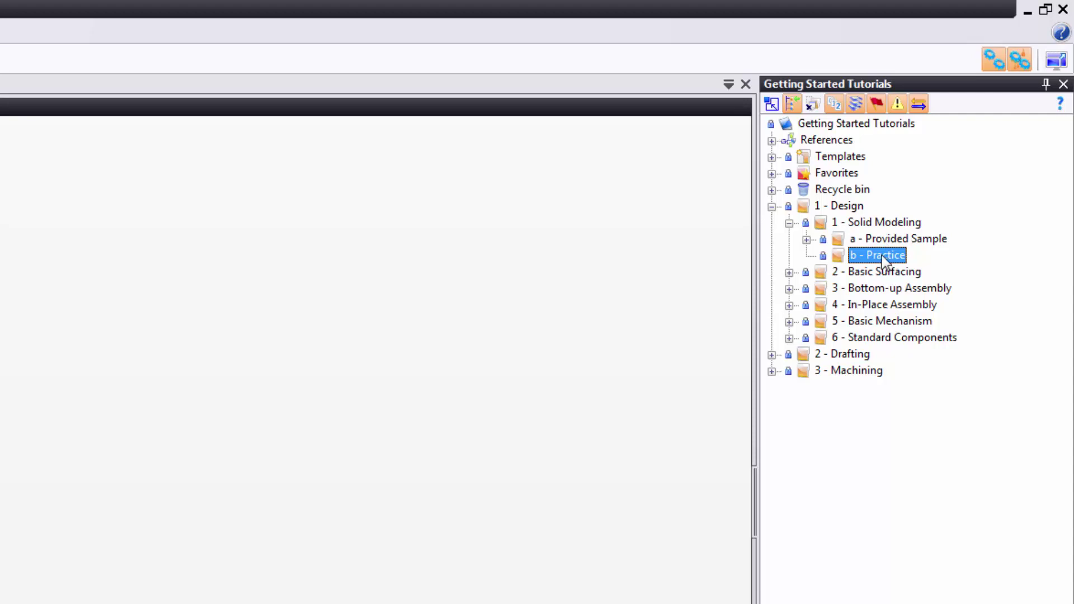
{"action": "right_click", "coordinate": [882, 255]}
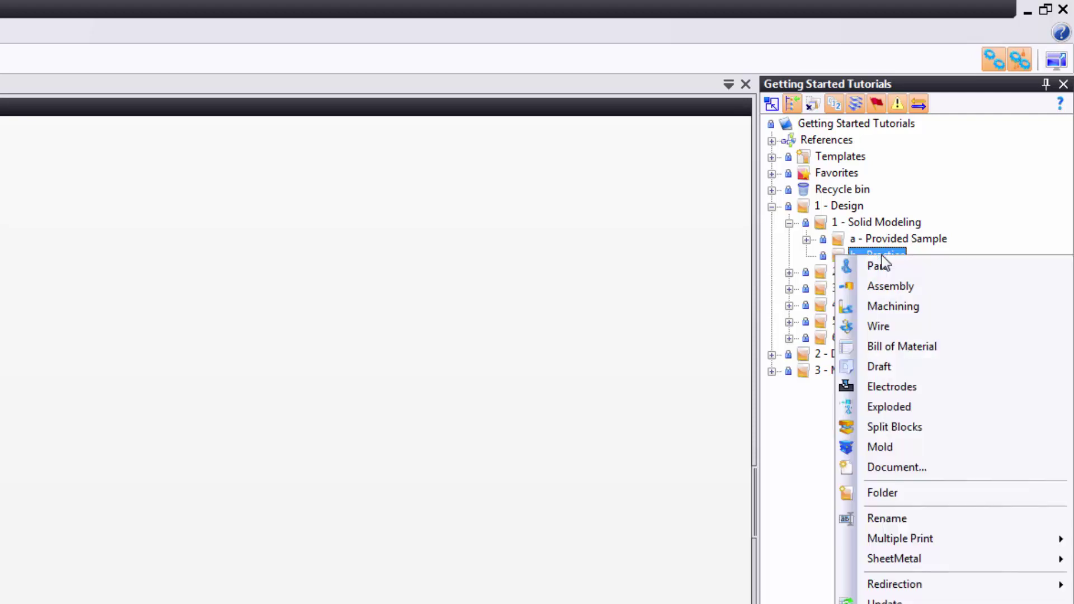
{"action": "left_click", "coordinate": [928, 267]}
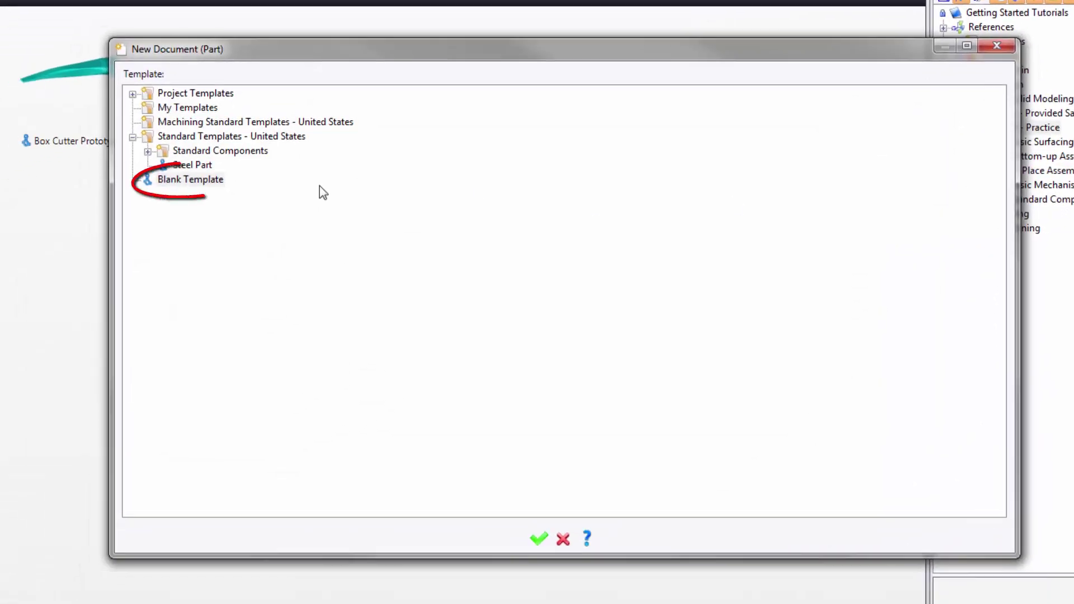
{"action": "left_click", "coordinate": [541, 545]}
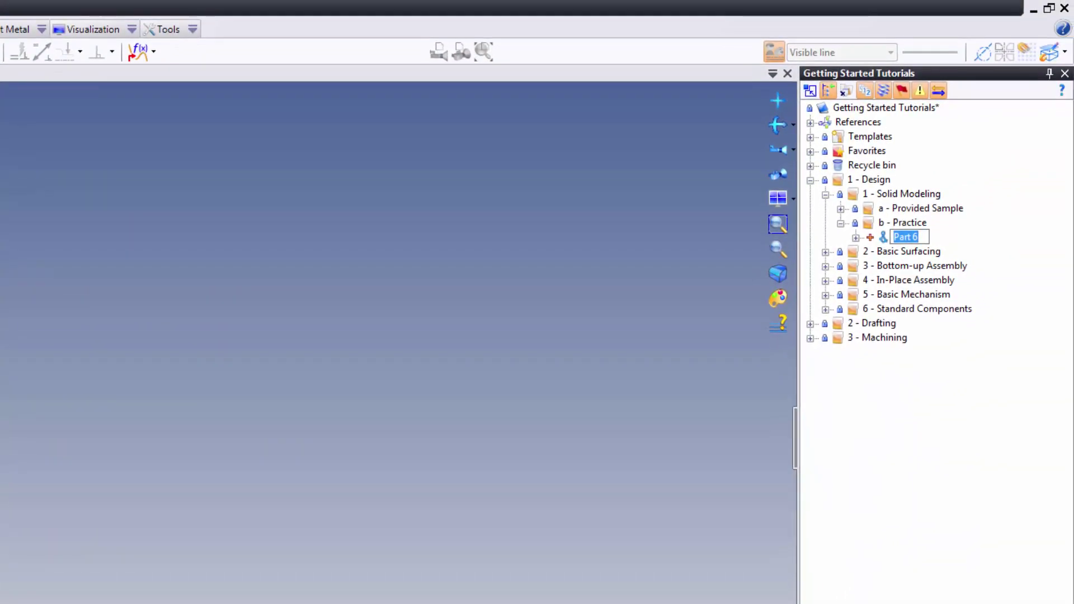
{"action": "type", "text": "Solid Modeling"}
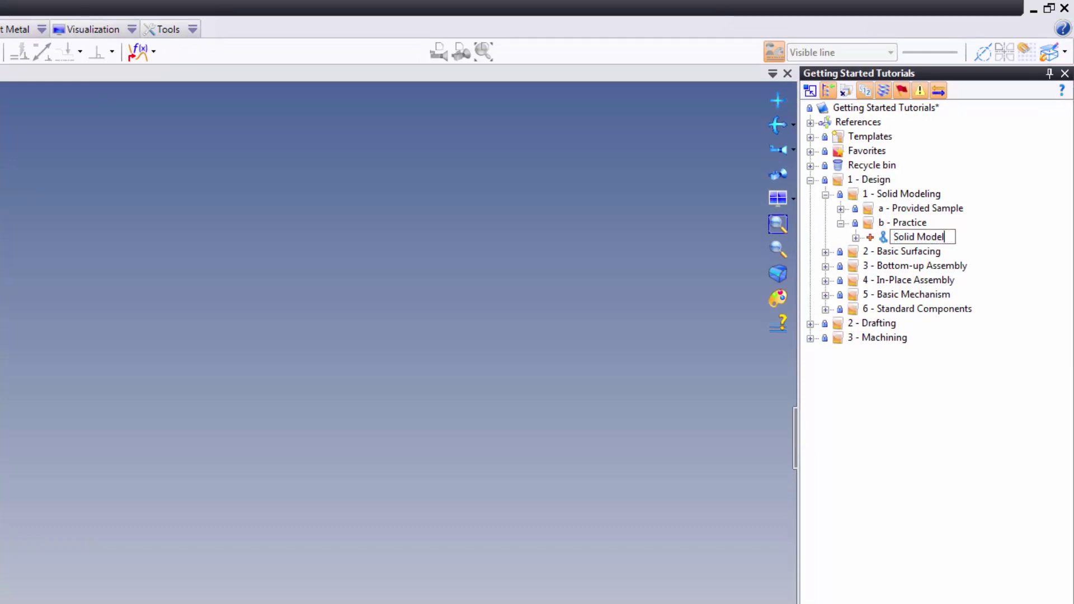
{"action": "key", "text": "Return"}
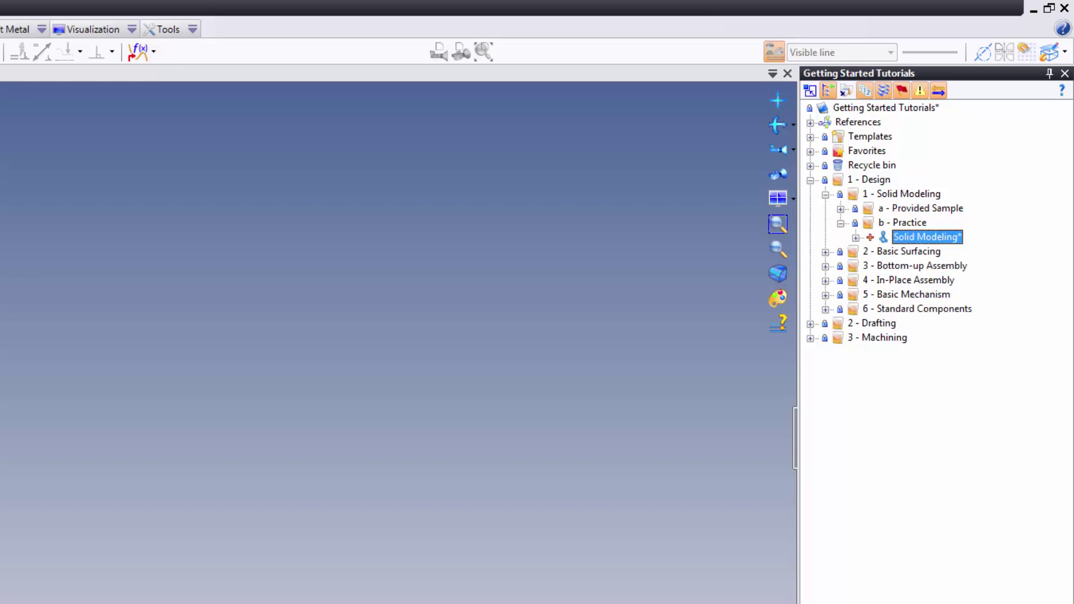
{"action": "left_click", "coordinate": [671, 468]}
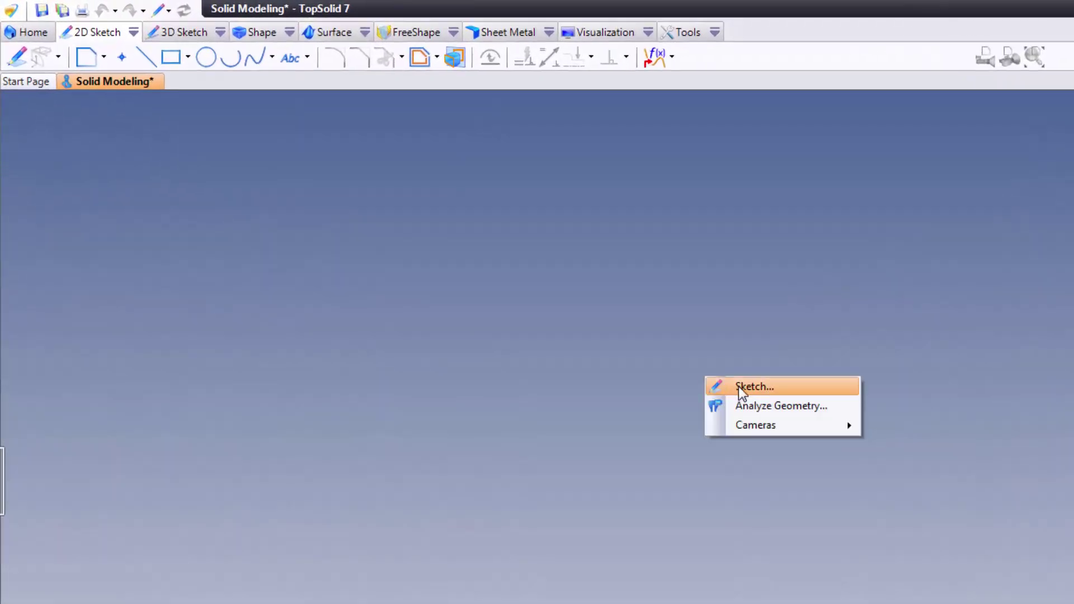
- Start a new sketch in the Solid Modeling part with the Circle tool active
{"action": "left_click", "coordinate": [708, 327]}
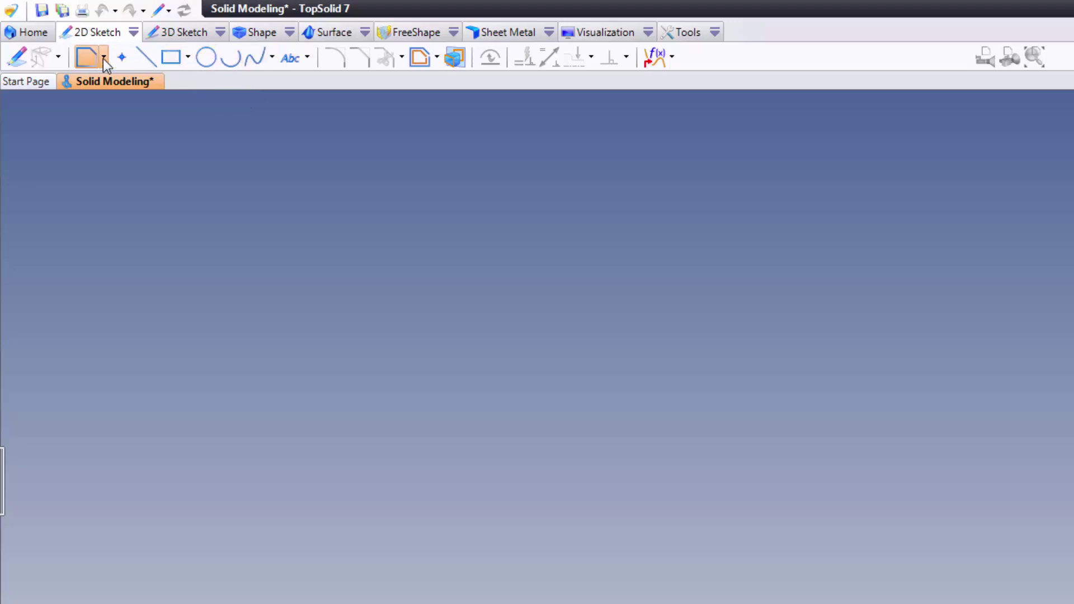
{"action": "left_click", "coordinate": [206, 57]}
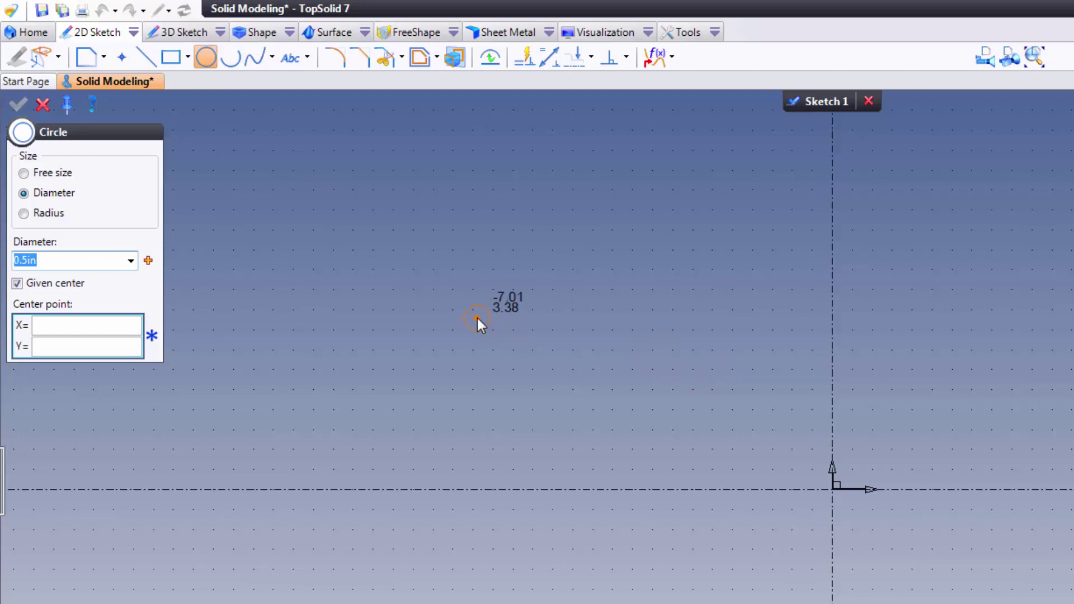
- Draw a 0.75 in radius circle centred on the origin
{"action": "left_click", "coordinate": [49, 216]}
{"action": "left_click", "coordinate": [55, 260]}
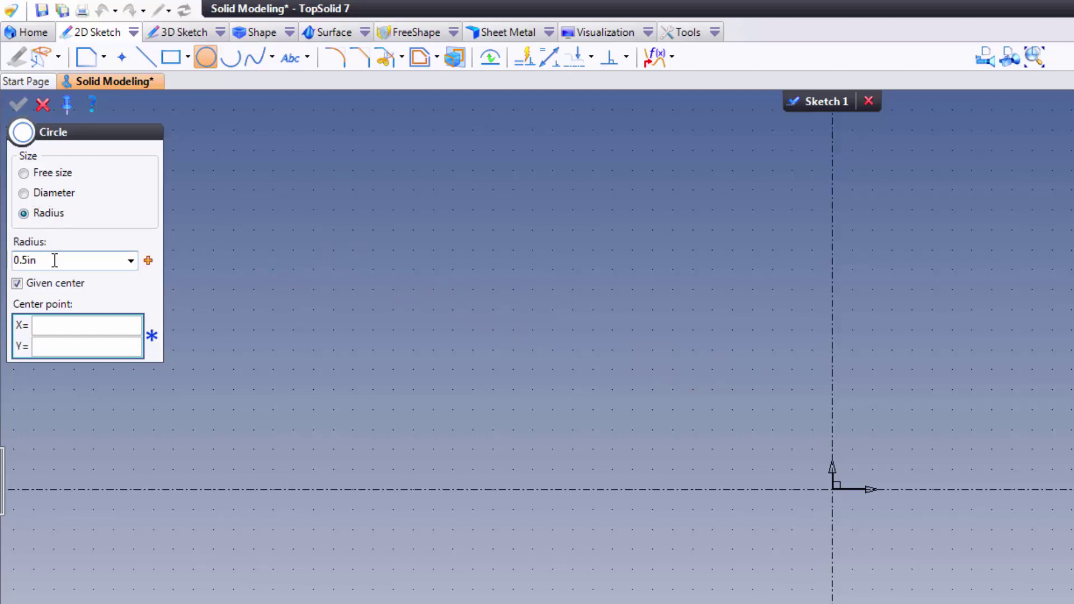
{"action": "double_click", "coordinate": [55, 260]}
{"action": "type", "text": ".75"}
{"action": "key", "text": "Tab"}
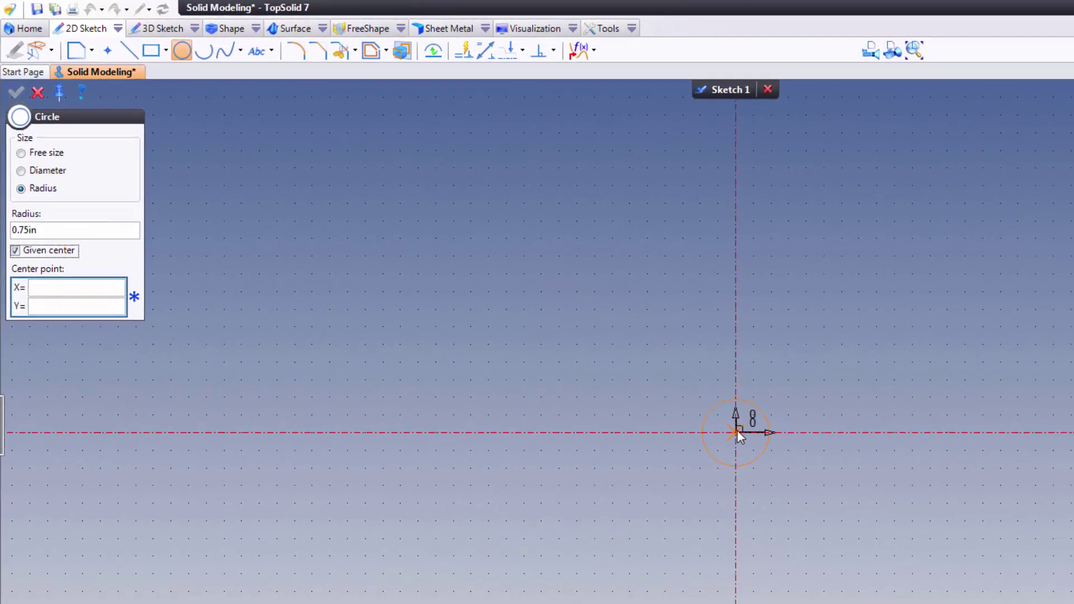
{"action": "scroll", "coordinate": [738, 435], "scroll_direction": "up", "scroll_amount": 2}
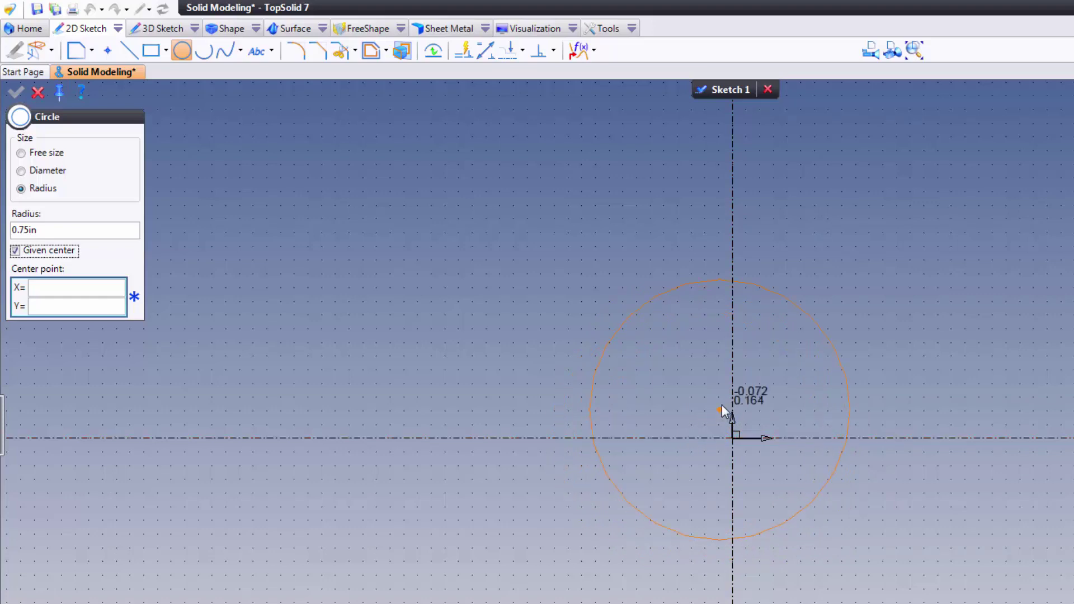
{"action": "left_click", "coordinate": [734, 441]}
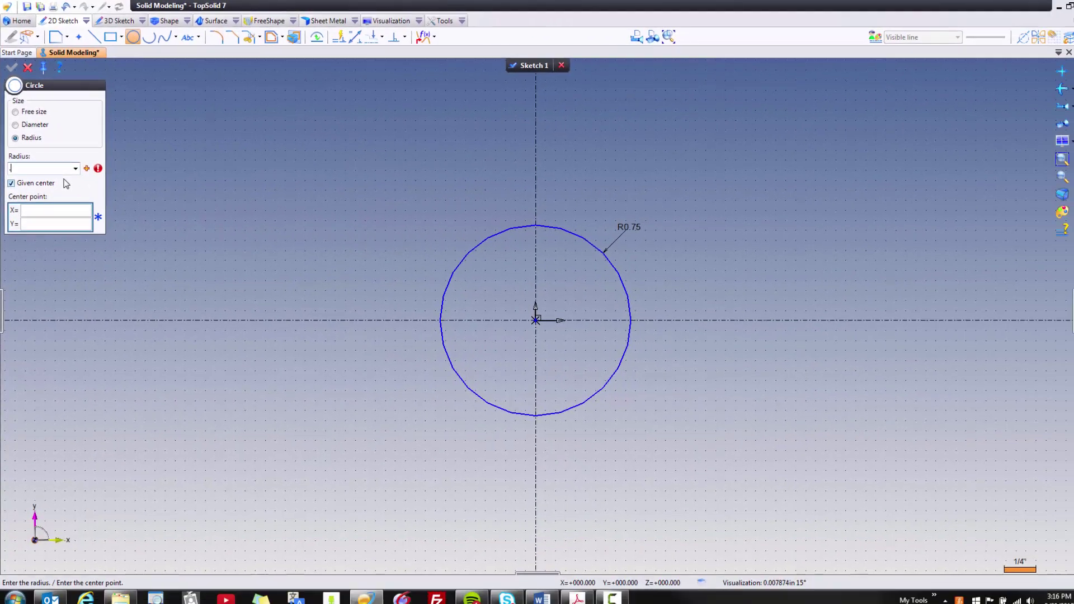
- Add two 0.4375 in radius circles below the origin, one left and one right
{"action": "type", "text": "0.4375"}
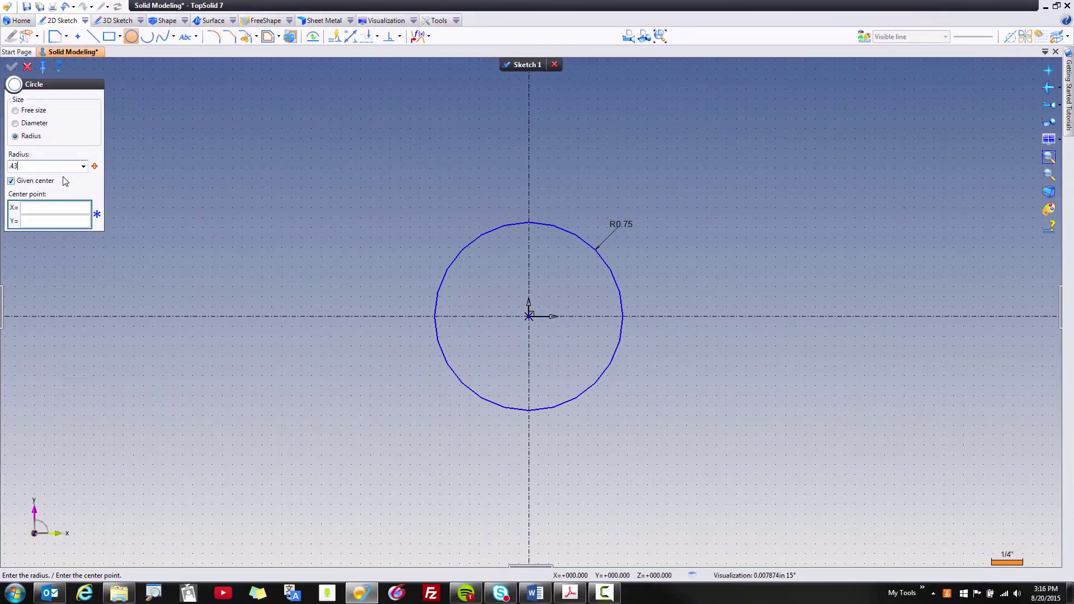
{"action": "key", "text": "Tab"}
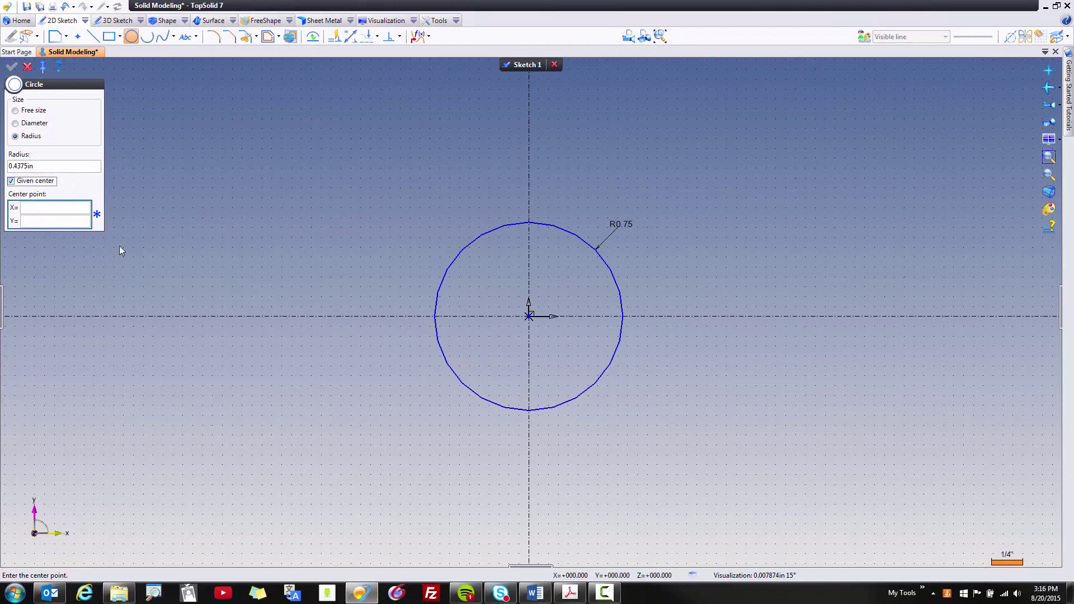
{"action": "left_click", "coordinate": [219, 389]}
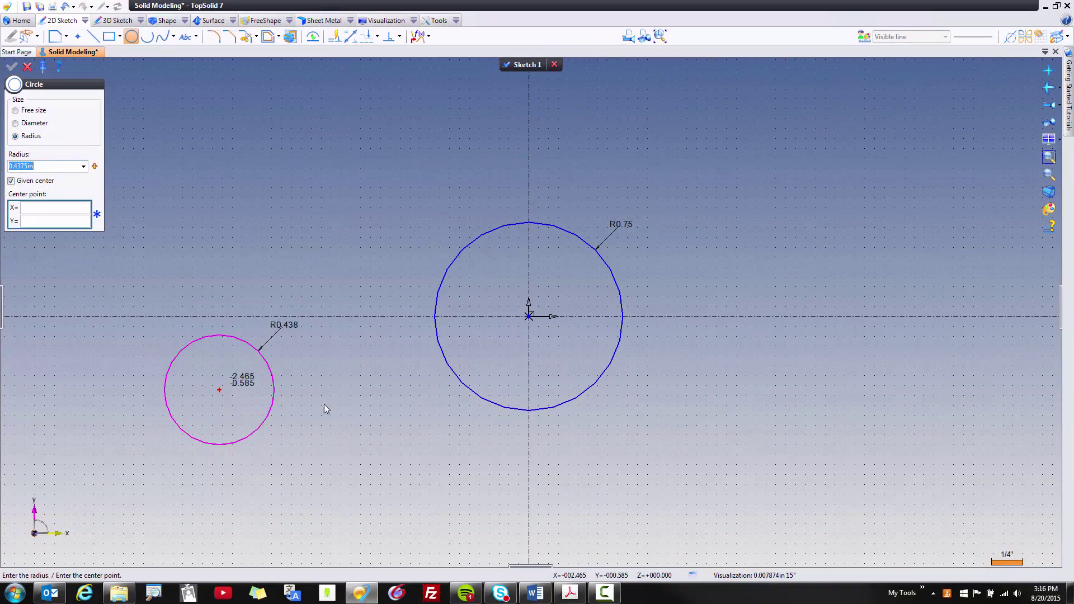
{"action": "left_click", "coordinate": [817, 460]}
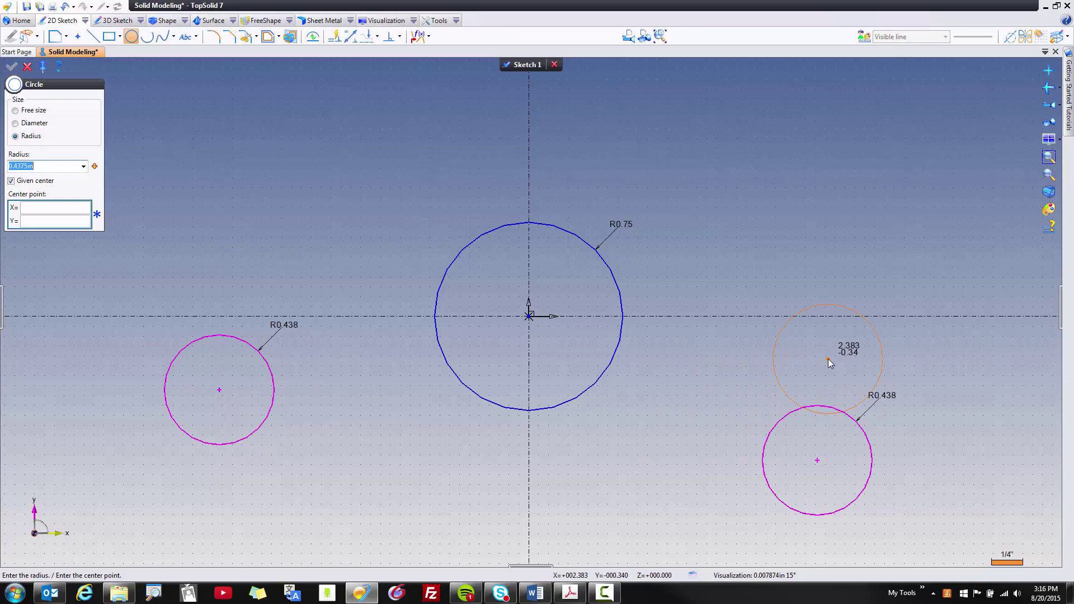
{"action": "key", "text": "Escape"}
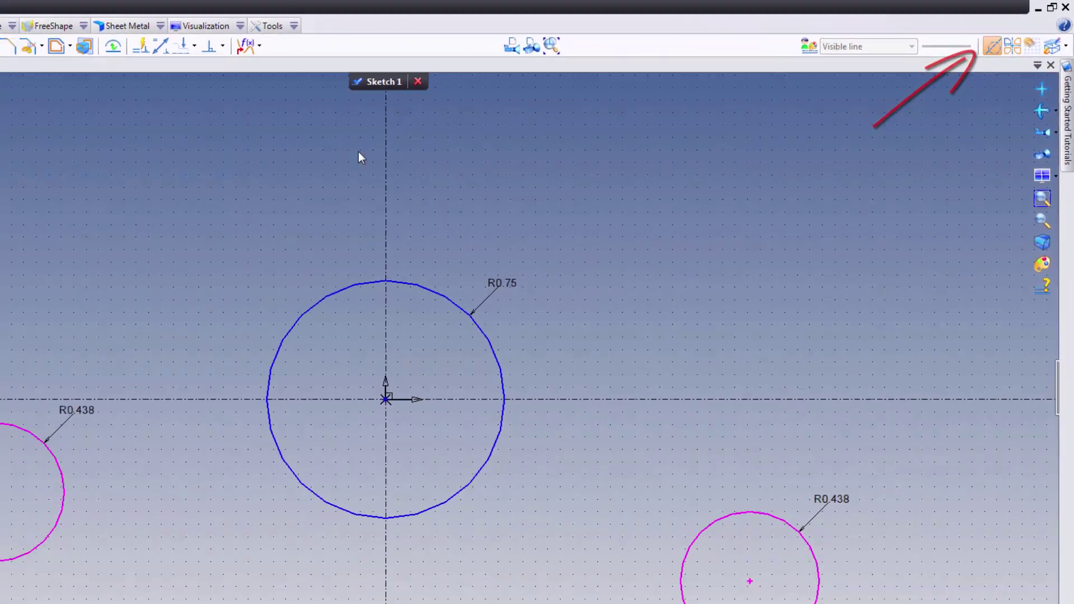
- Draw lines from the origin to the centres of the left and right small circles
{"action": "left_click", "coordinate": [108, 42]}
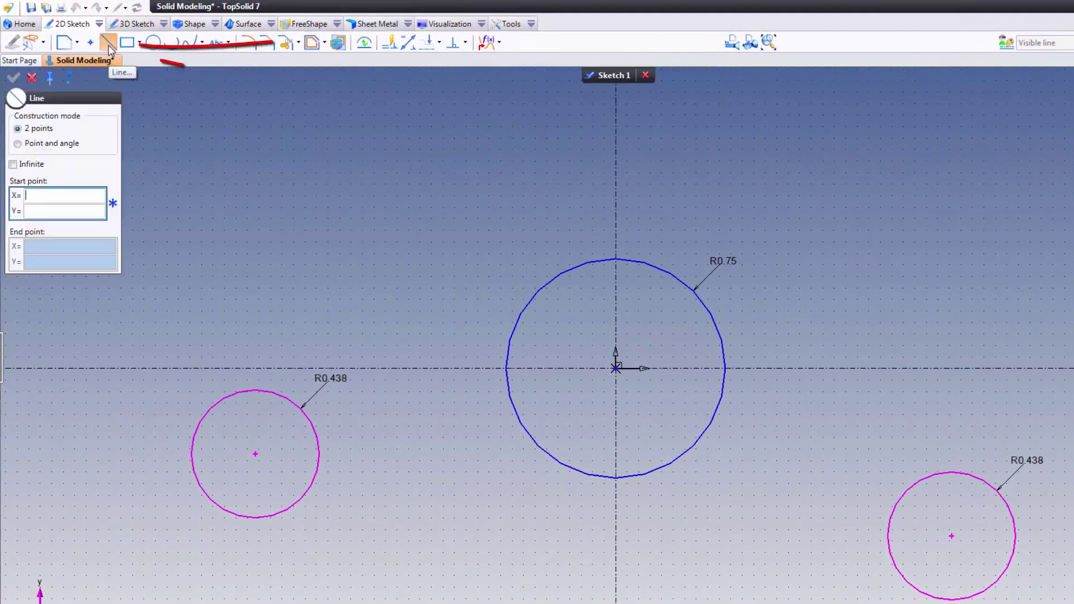
{"action": "left_click", "coordinate": [255, 456]}
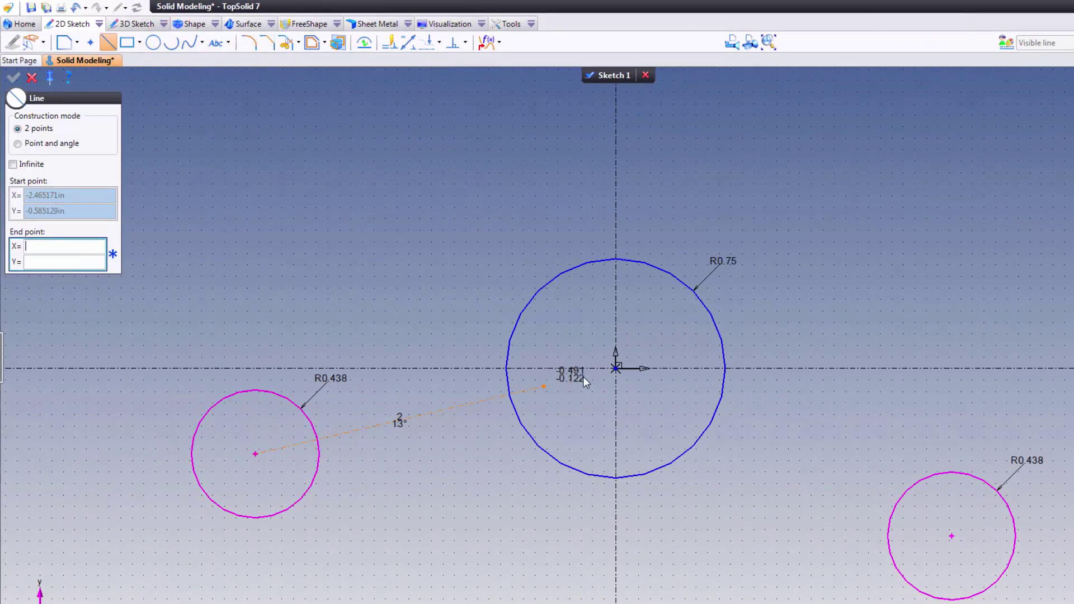
{"action": "left_click", "coordinate": [614, 368]}
{"action": "left_click", "coordinate": [616, 368]}
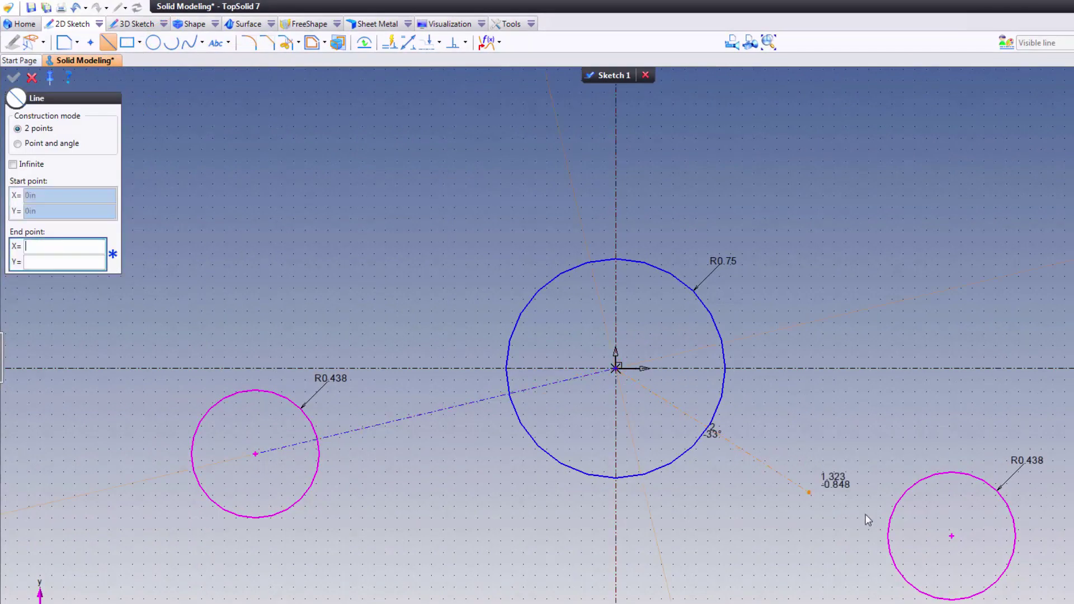
{"action": "left_click", "coordinate": [951, 536]}
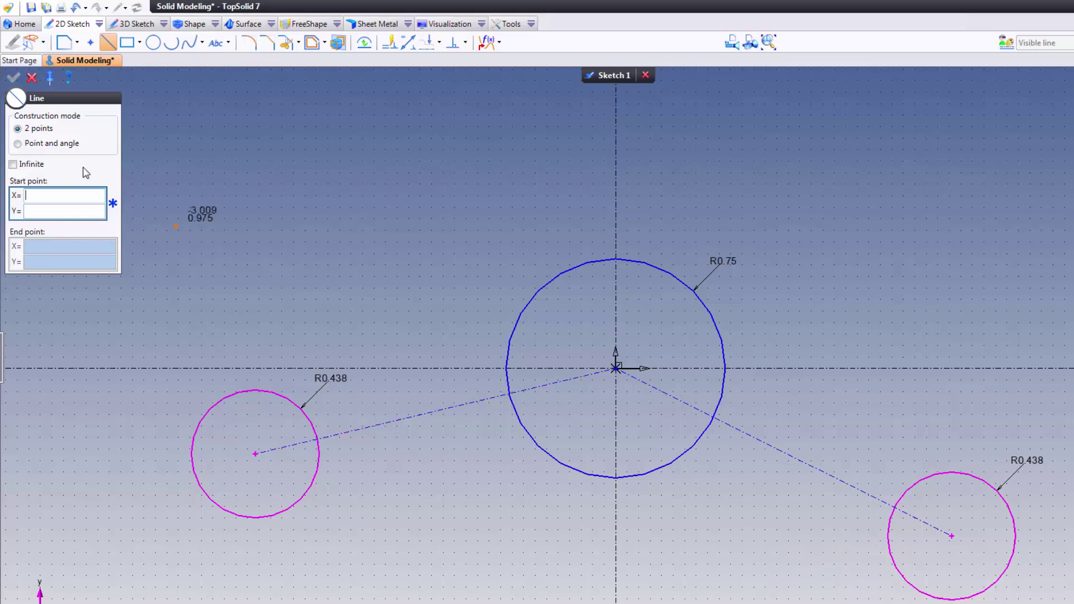
{"action": "left_click", "coordinate": [32, 77]}
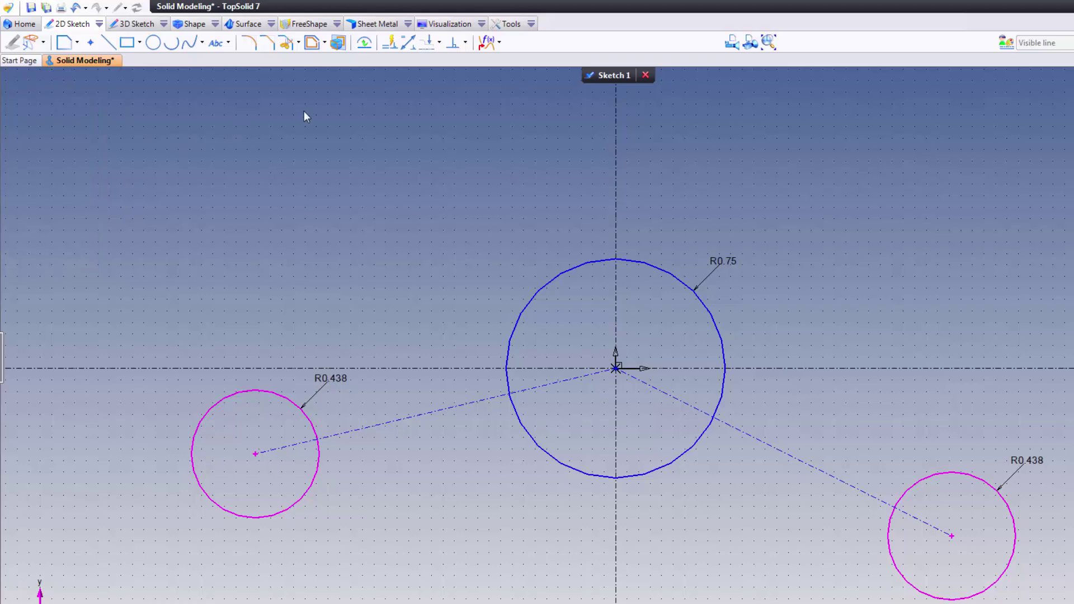
- Constrain the left line at 5° and the right line at 30° from the X axis
{"action": "left_click", "coordinate": [408, 42]}
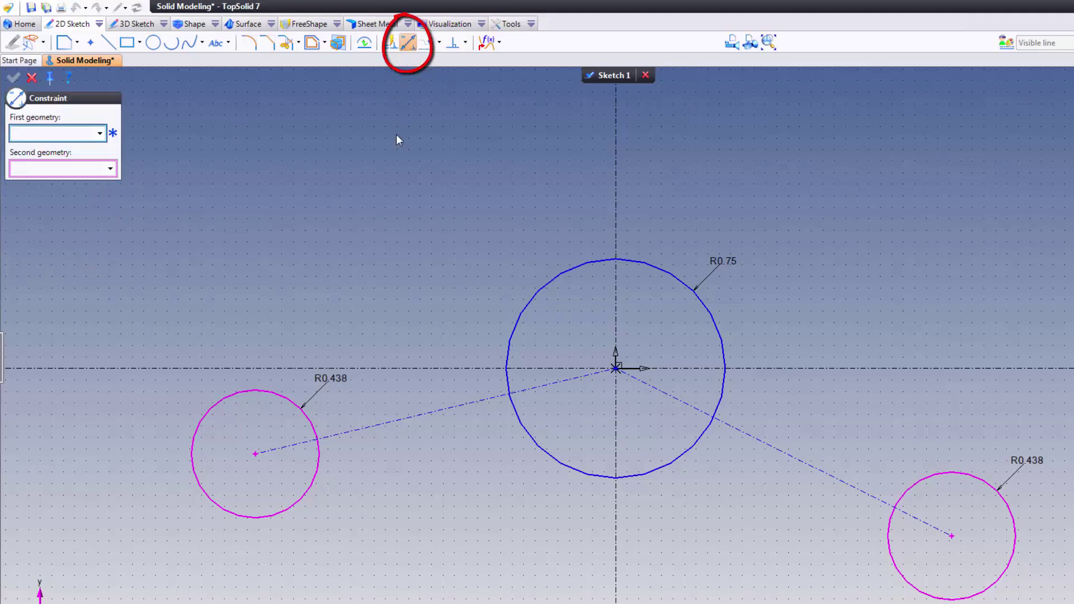
{"action": "left_click", "coordinate": [416, 369]}
{"action": "left_click", "coordinate": [431, 412]}
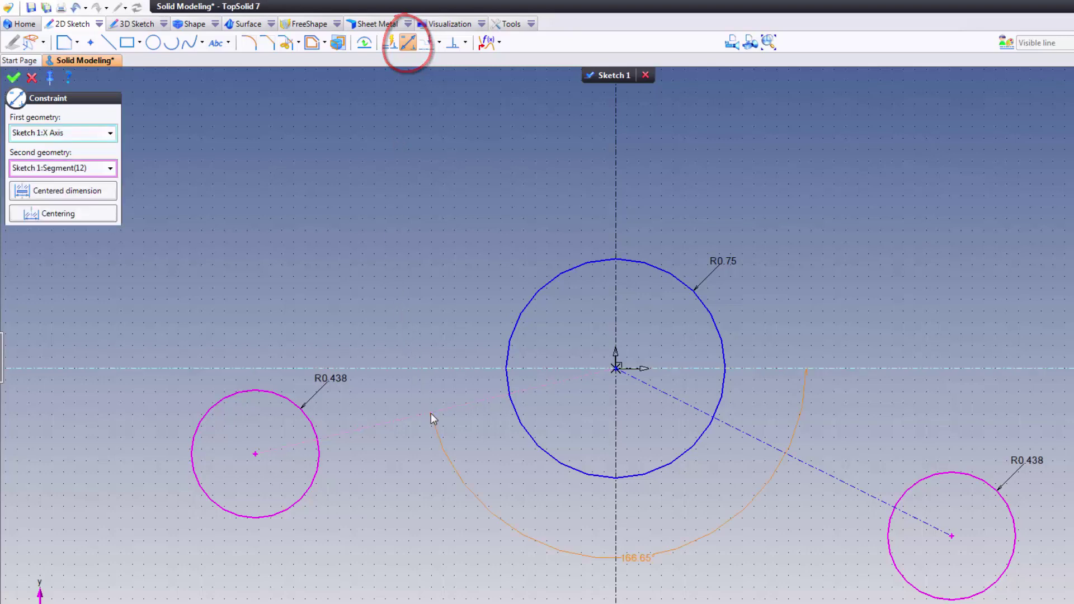
{"action": "left_click", "coordinate": [394, 399]}
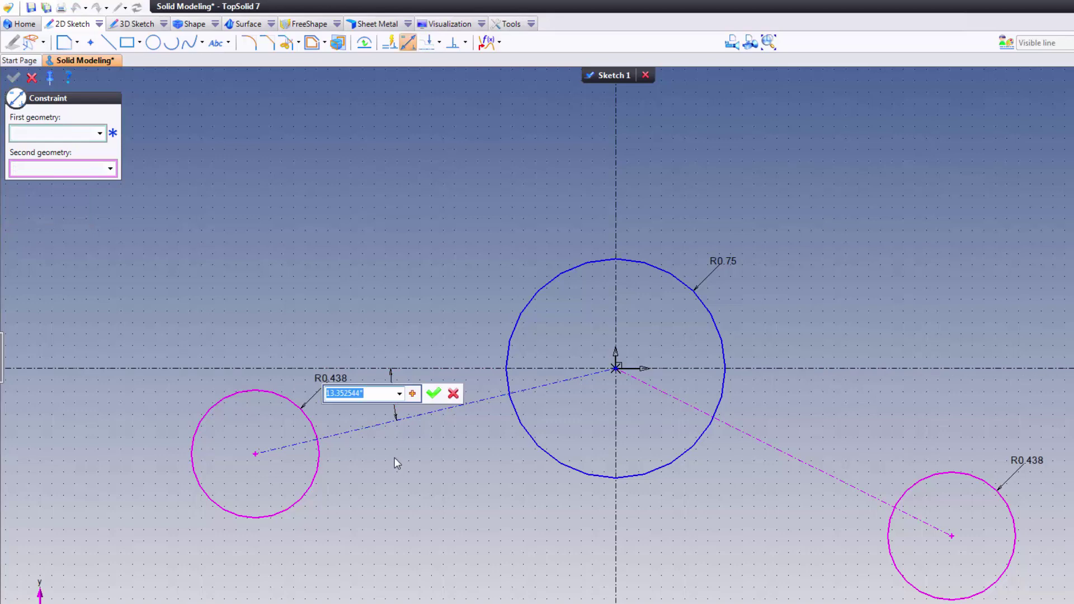
{"action": "type", "text": "5"}
{"action": "key", "text": "Return"}
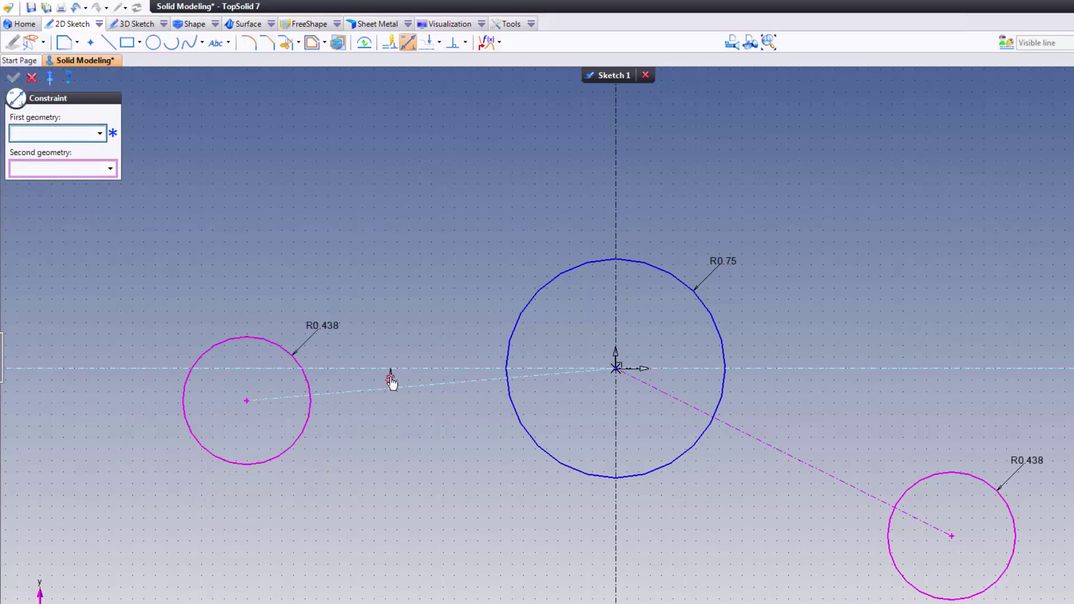
{"action": "left_click_drag", "start_coordinate": [391, 378], "coordinate": [394, 331]}
{"action": "left_click", "coordinate": [788, 457]}
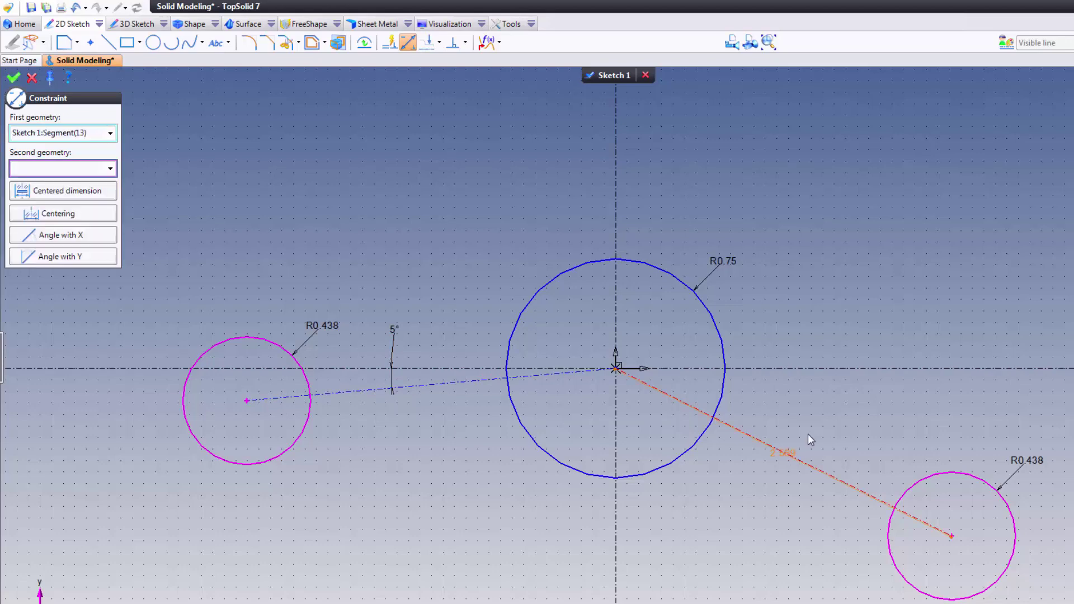
{"action": "left_click", "coordinate": [834, 368]}
{"action": "left_click", "coordinate": [817, 428]}
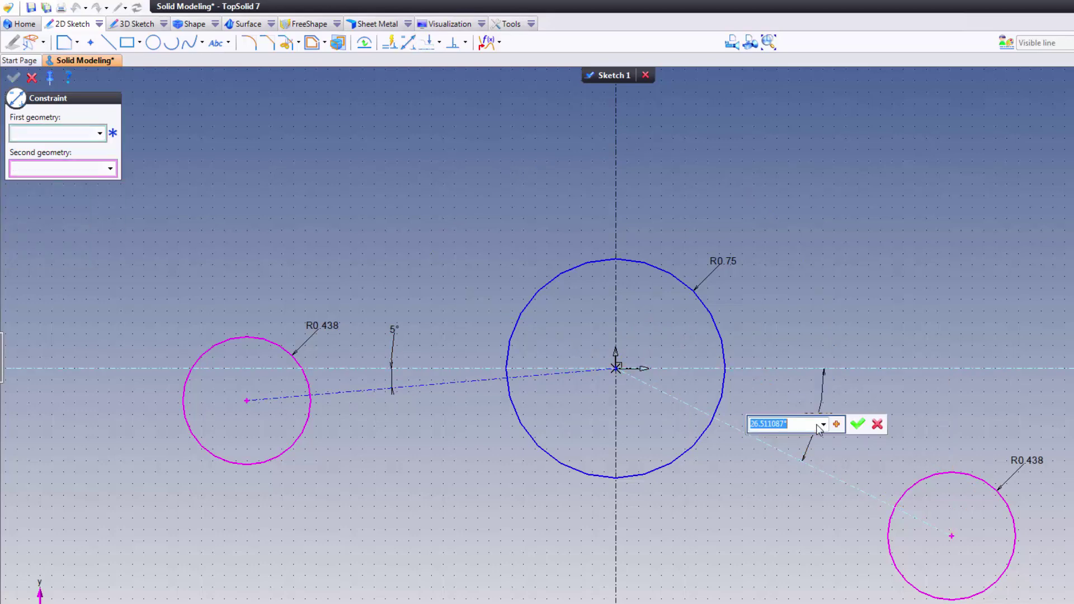
{"action": "type", "text": "30"}
{"action": "key", "text": "Return"}
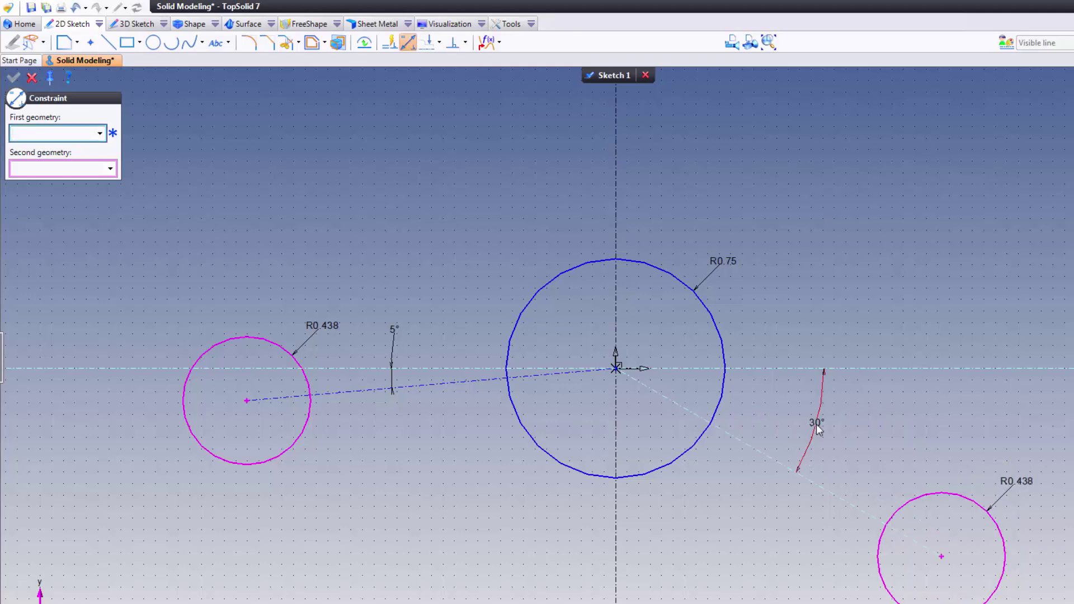
- Dimension the left line length 2.5 and the right centre line 1.875
{"action": "left_click", "coordinate": [465, 381]}
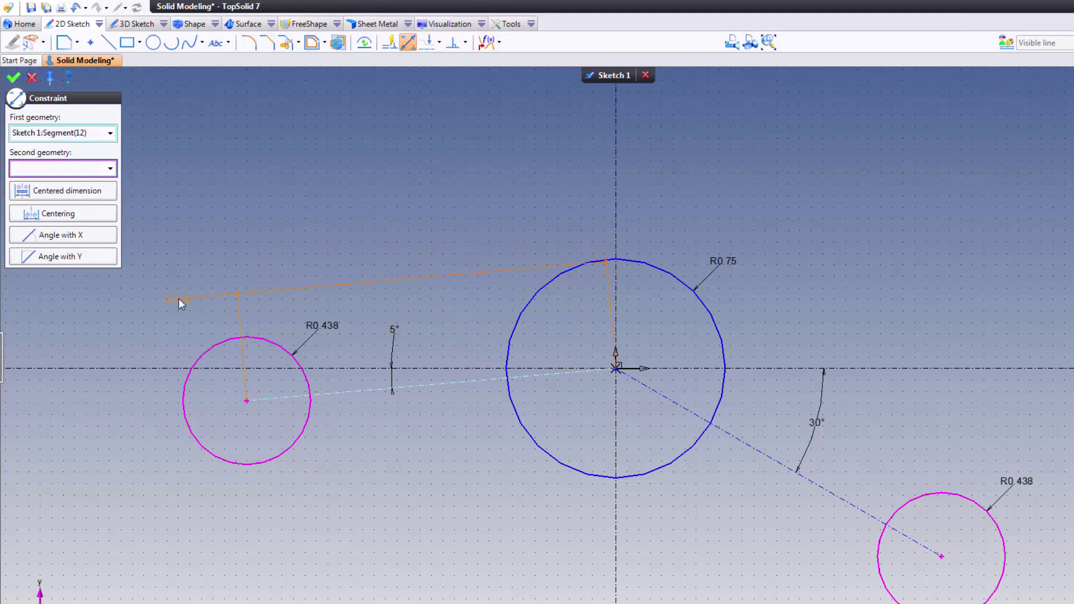
{"action": "left_click", "coordinate": [179, 298]}
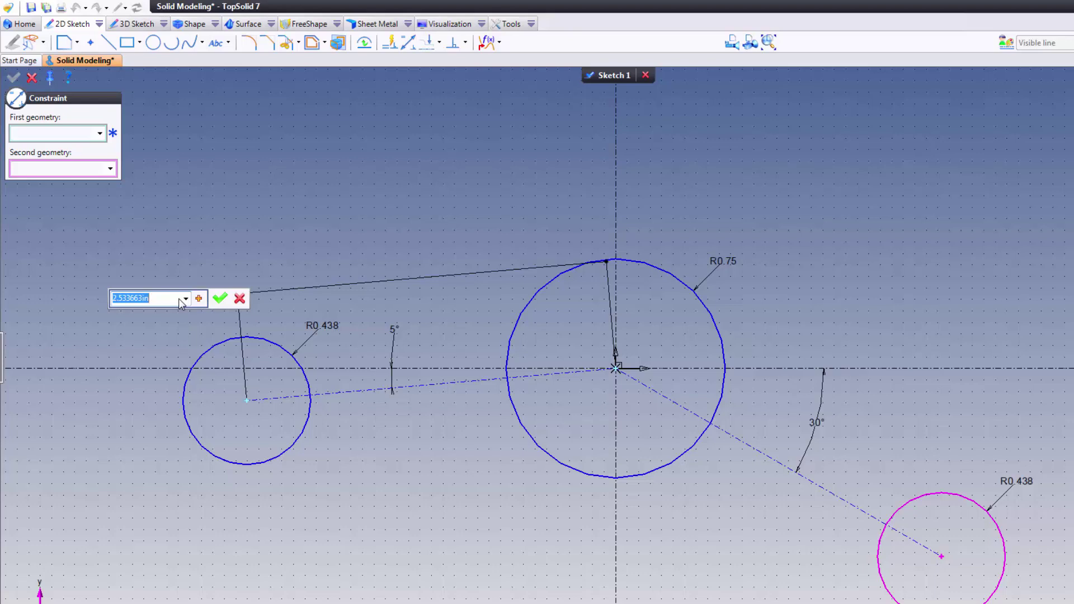
{"action": "type", "text": "2.5"}
{"action": "key", "text": "Return"}
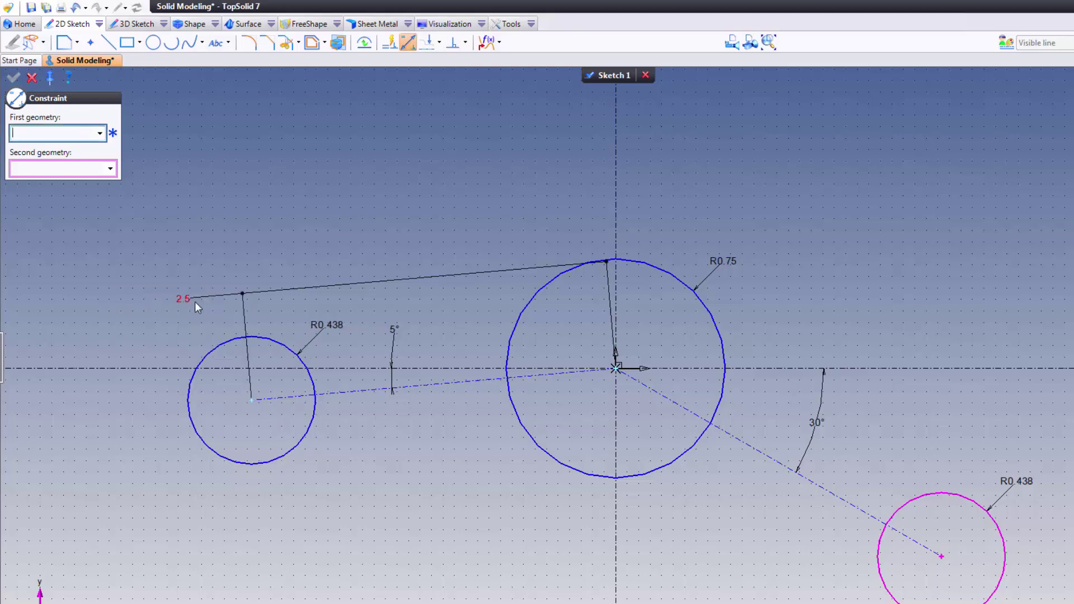
{"action": "left_click", "coordinate": [195, 301]}
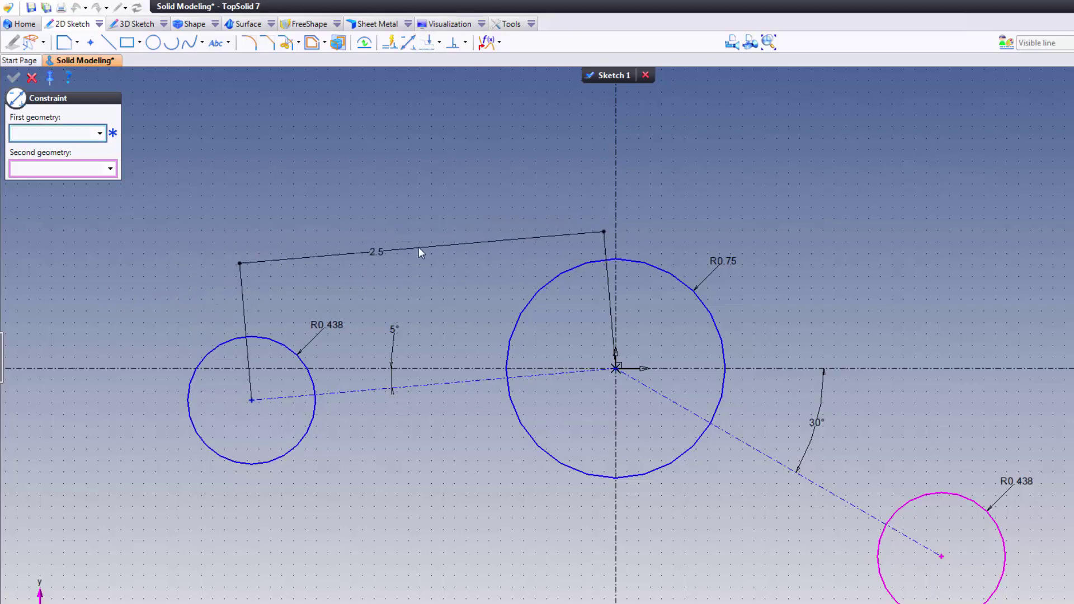
{"action": "left_click", "coordinate": [772, 460]}
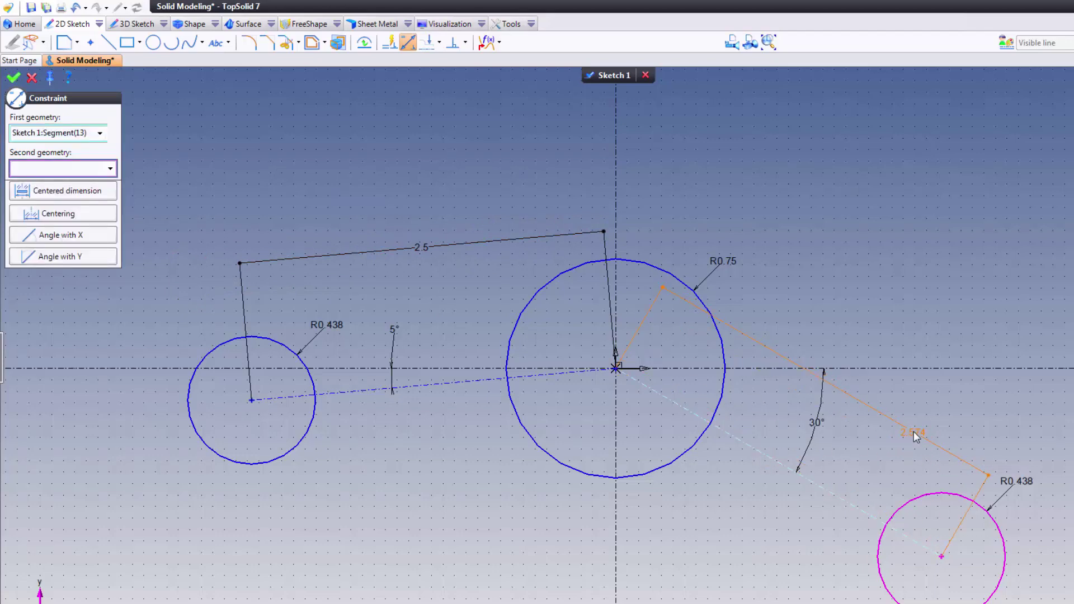
{"action": "left_click", "coordinate": [914, 431]}
{"action": "type", "text": "1.875"}
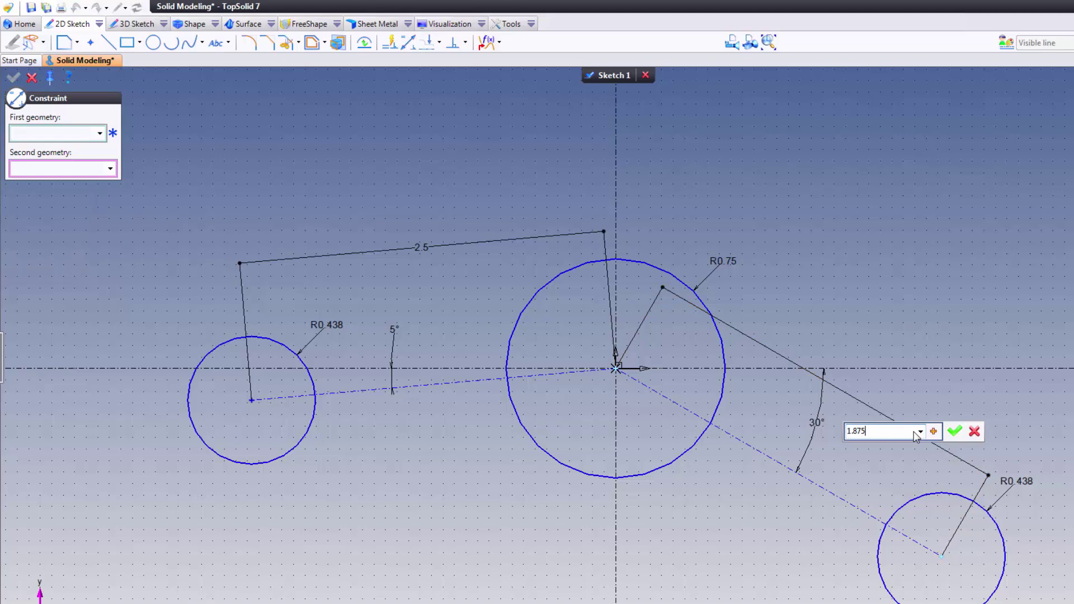
{"action": "key", "text": "Return"}
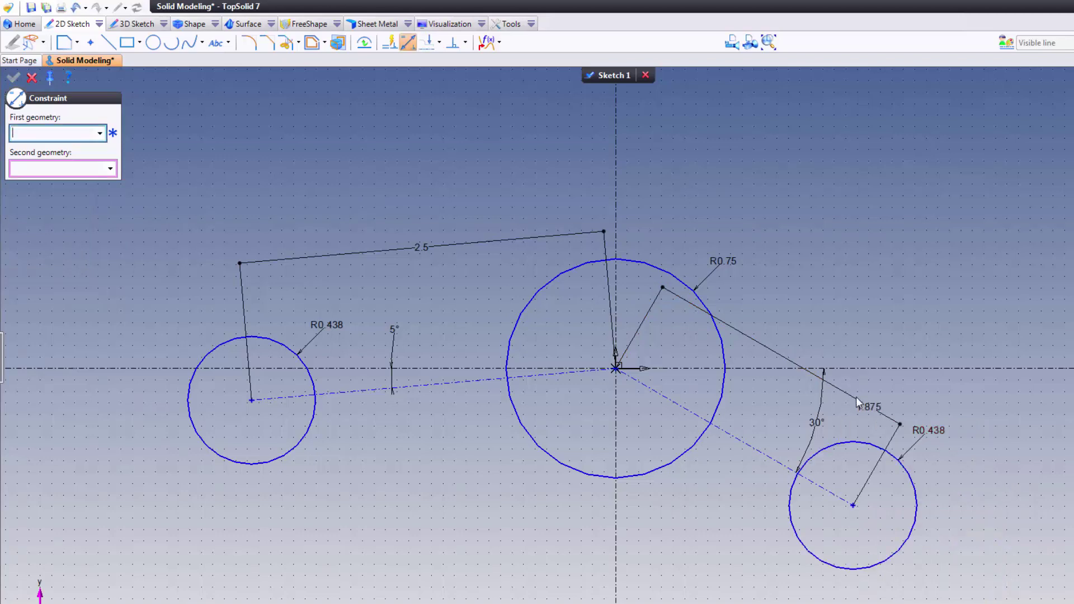
{"action": "left_click_drag", "start_coordinate": [855, 395], "coordinate": [935, 282]}
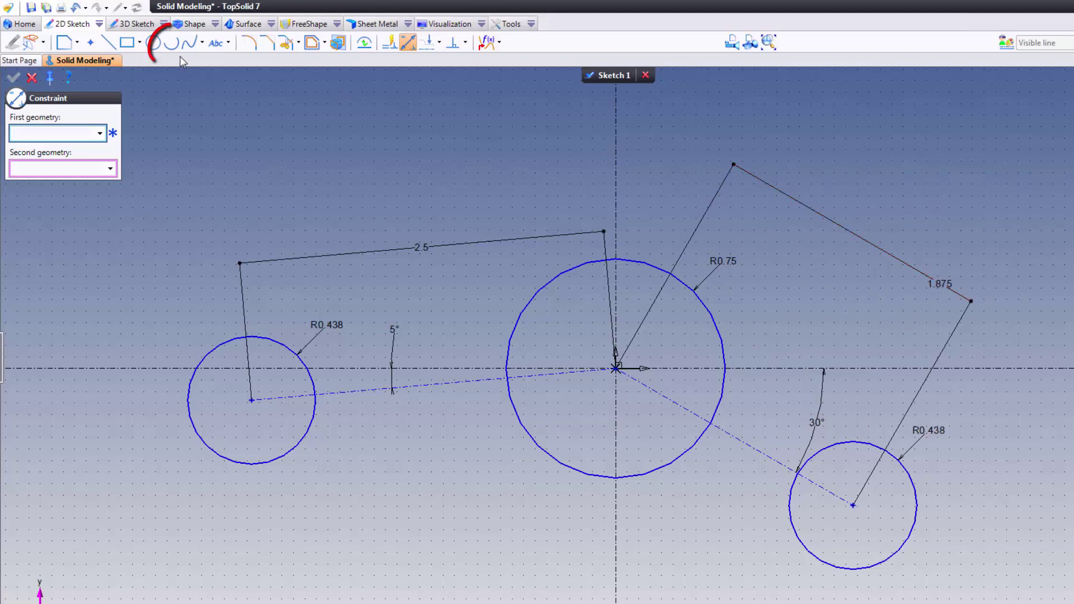
- Draw R5 tangent arcs from the left circle to the big circle and from the big circle to the lower-right circle
{"action": "left_click", "coordinate": [172, 42]}
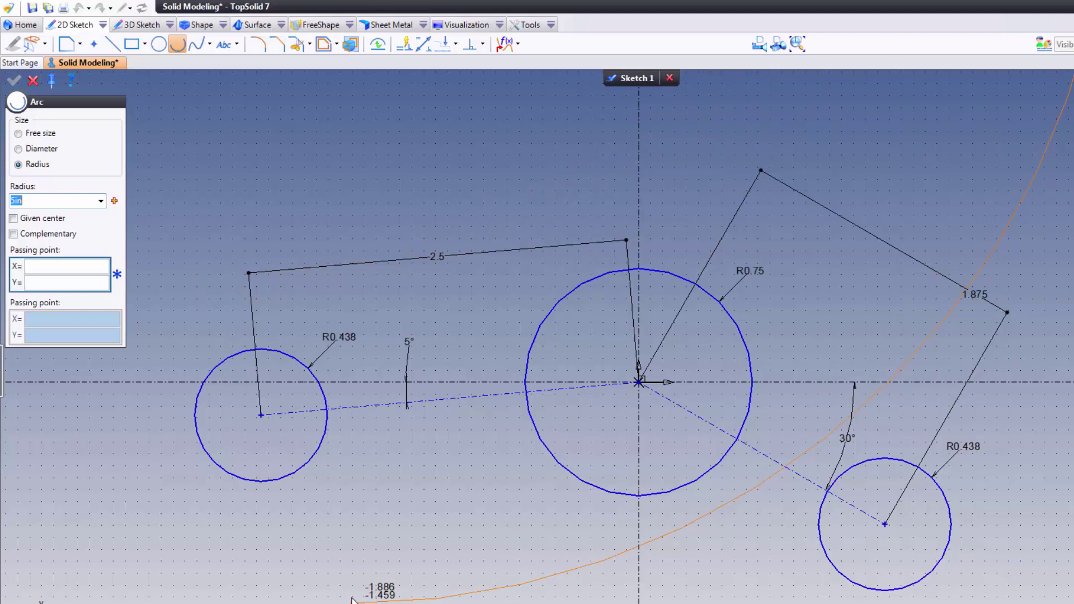
{"action": "left_click", "coordinate": [250, 351]}
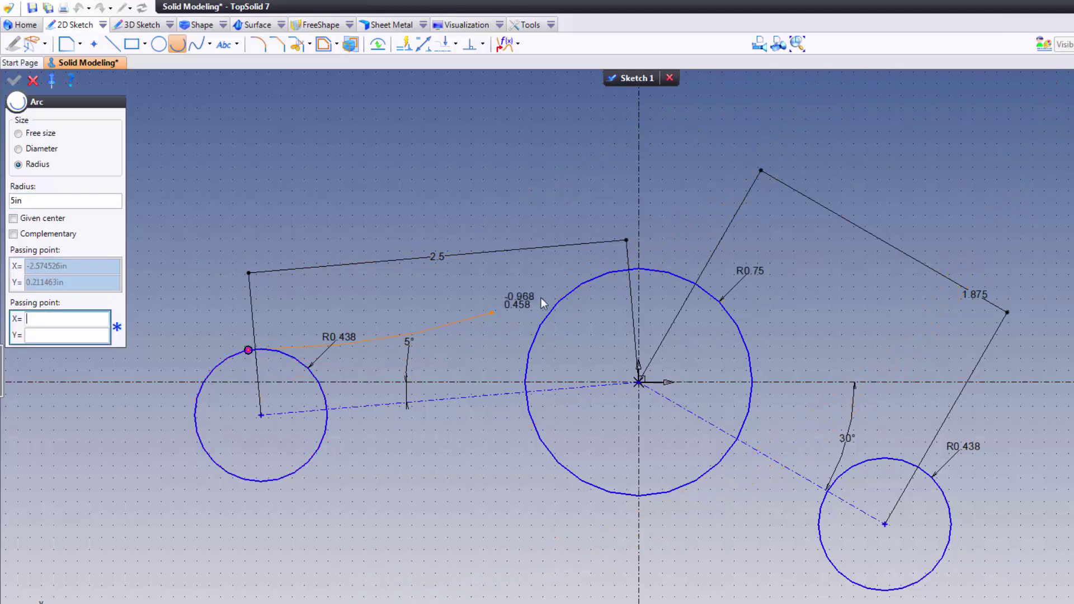
{"action": "left_click", "coordinate": [590, 279]}
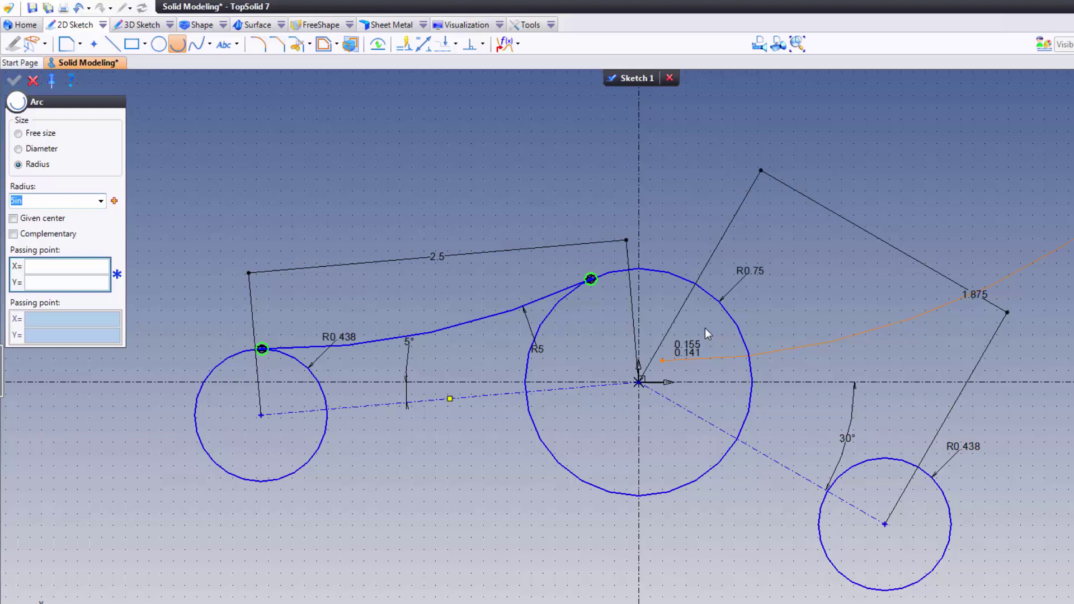
{"action": "left_click", "coordinate": [683, 277]}
{"action": "left_click", "coordinate": [856, 464]}
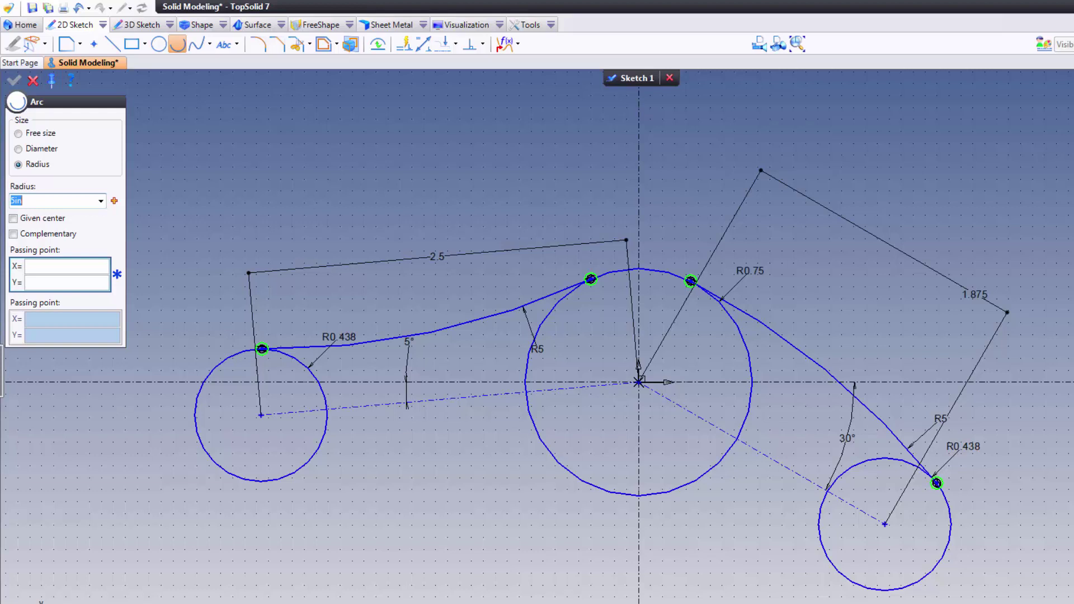
- Make the right R5 arc Symmetric so it curves inward
{"action": "left_click", "coordinate": [33, 80]}
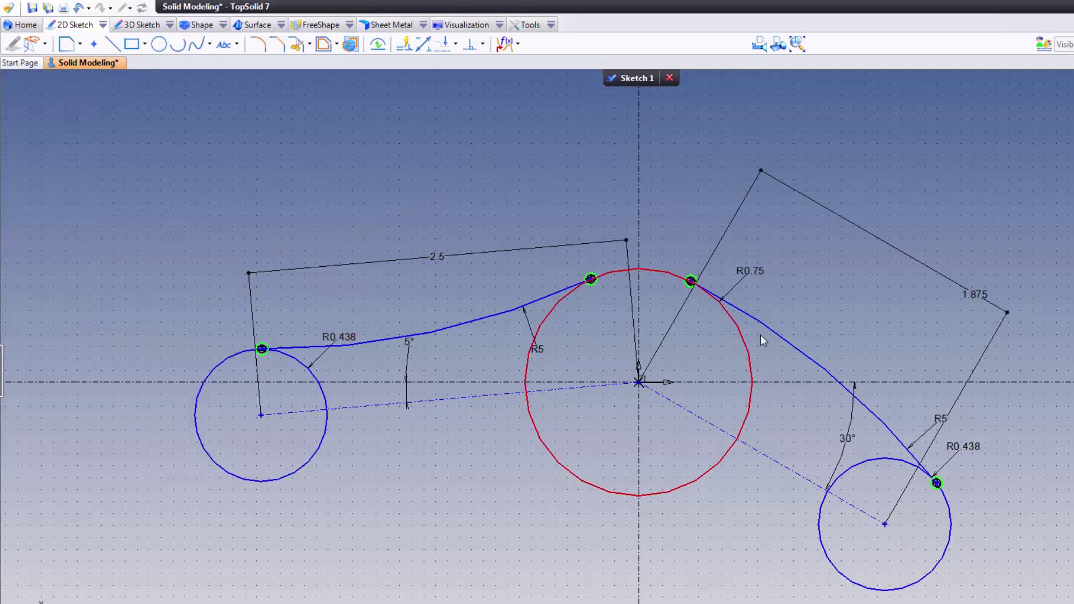
{"action": "right_click", "coordinate": [826, 372]}
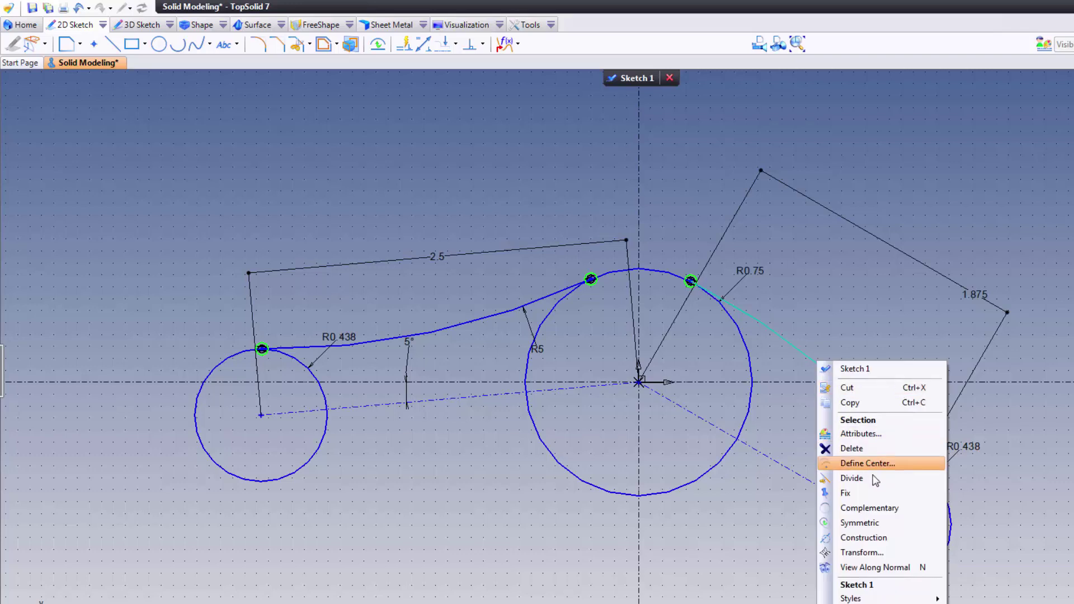
{"action": "left_click", "coordinate": [890, 526]}
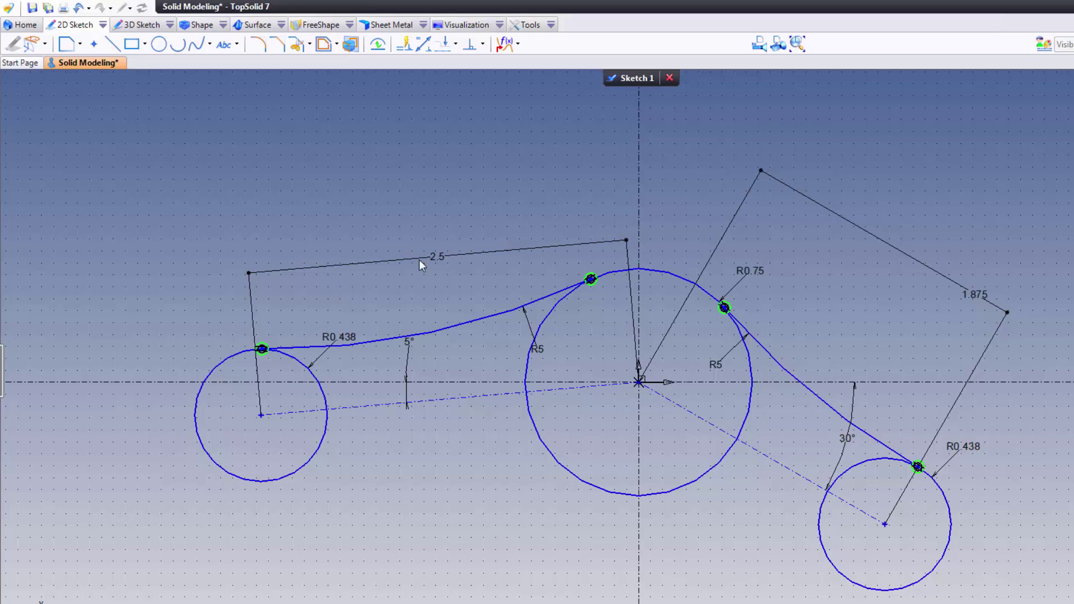
- Draw 4in tangent arcs joining the big circle's bottom to the bottoms of both small circles
{"action": "left_click", "coordinate": [178, 44]}
{"action": "left_click", "coordinate": [21, 201]}
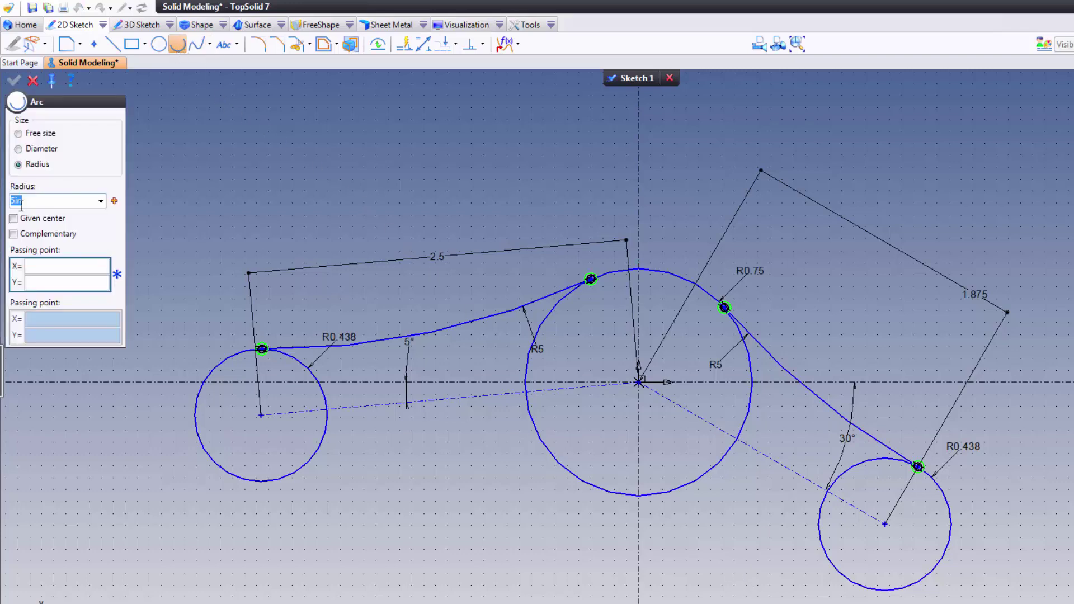
{"action": "type", "text": "4in"}
{"action": "key", "text": "Tab"}
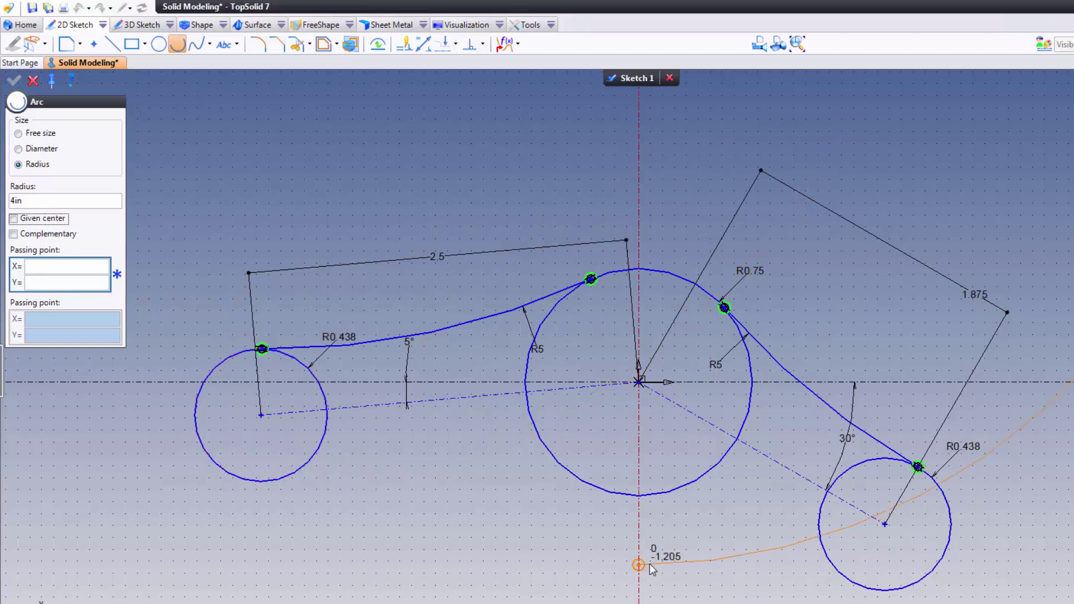
{"action": "left_click", "coordinate": [599, 489]}
{"action": "left_click", "coordinate": [293, 475]}
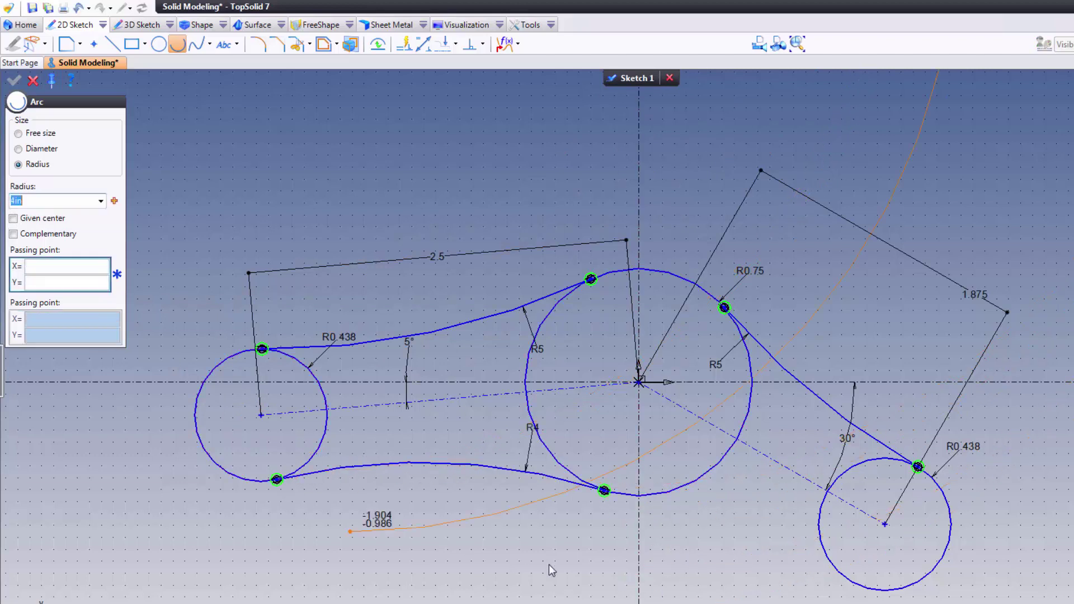
{"action": "left_click", "coordinate": [851, 582]}
{"action": "left_click", "coordinate": [646, 496]}
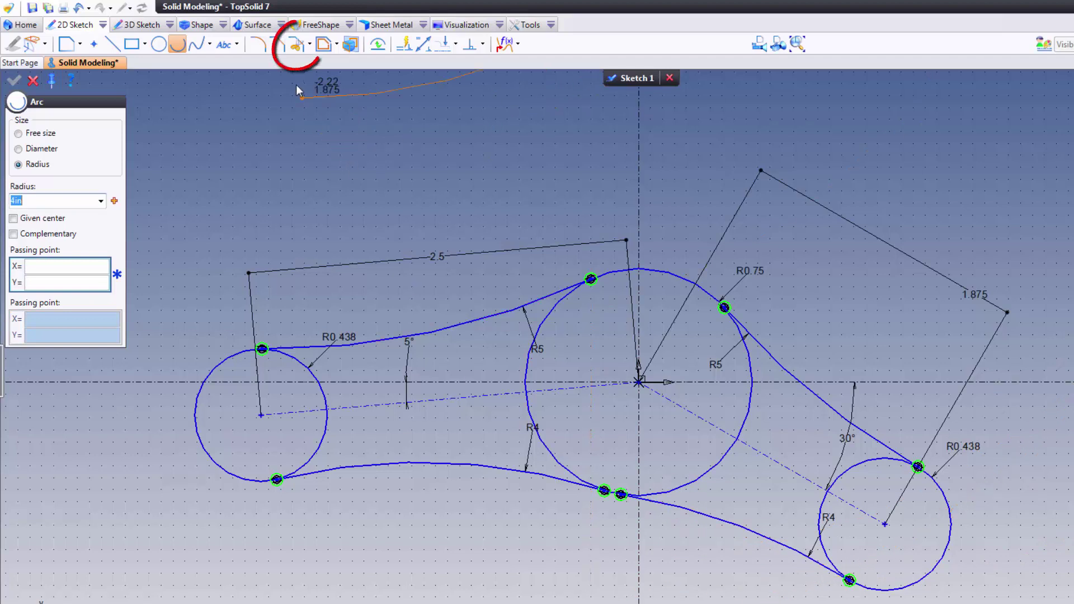
{"action": "left_click", "coordinate": [296, 46]}
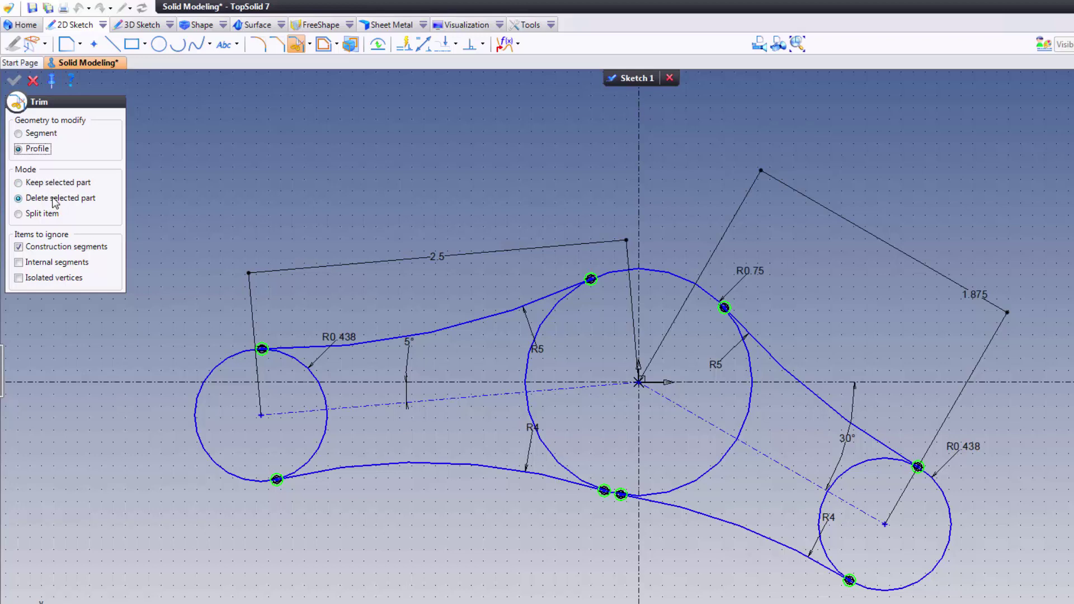
- Trim the inner arcs of the left, central and lower-right circles
{"action": "left_click", "coordinate": [325, 440]}
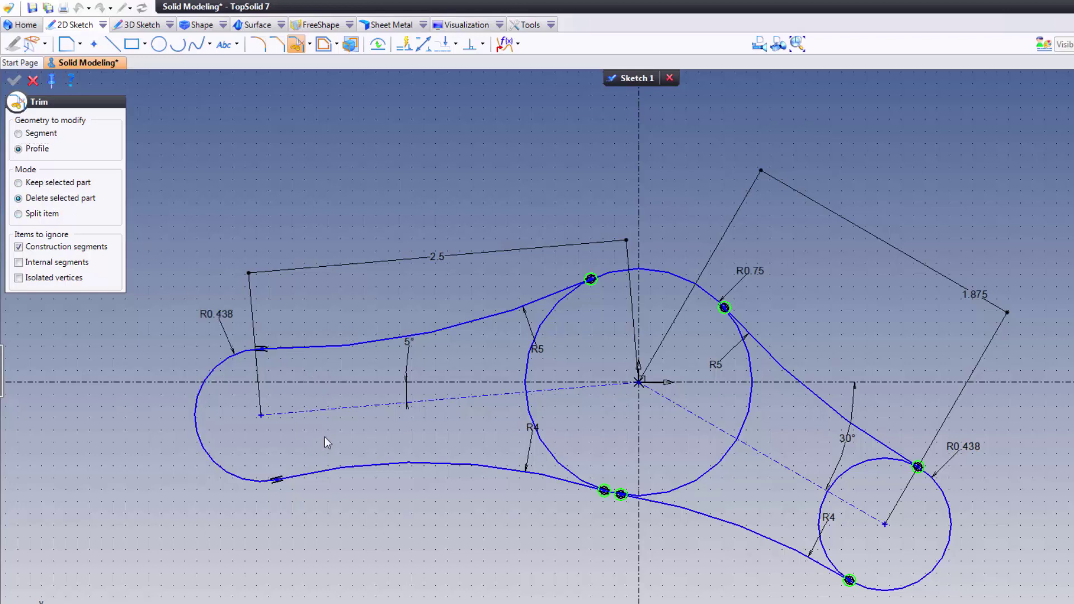
{"action": "left_click", "coordinate": [528, 420]}
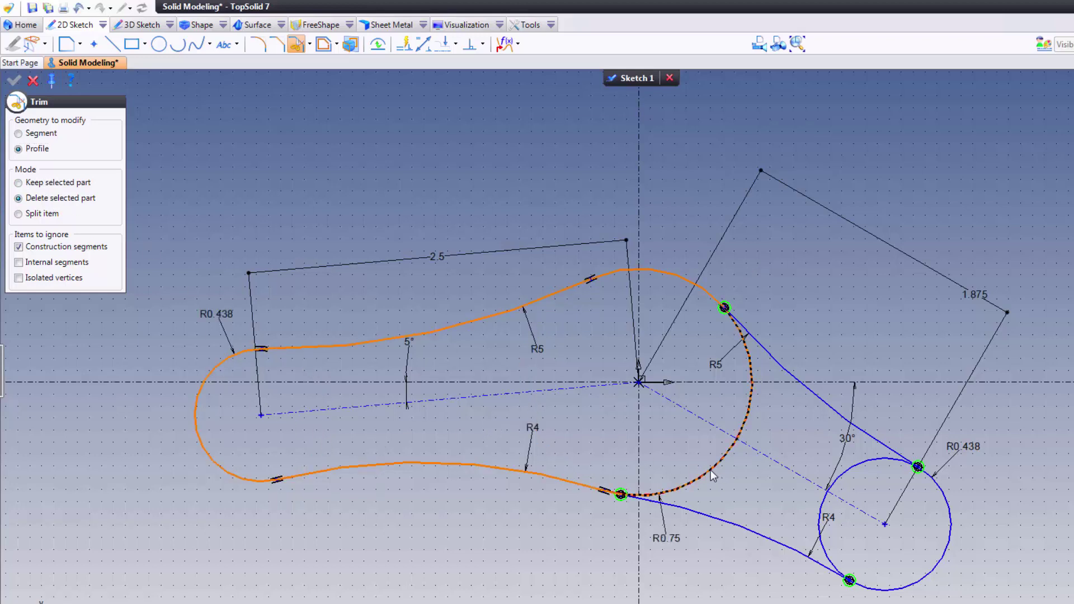
{"action": "left_click", "coordinate": [717, 472]}
{"action": "left_click", "coordinate": [829, 521]}
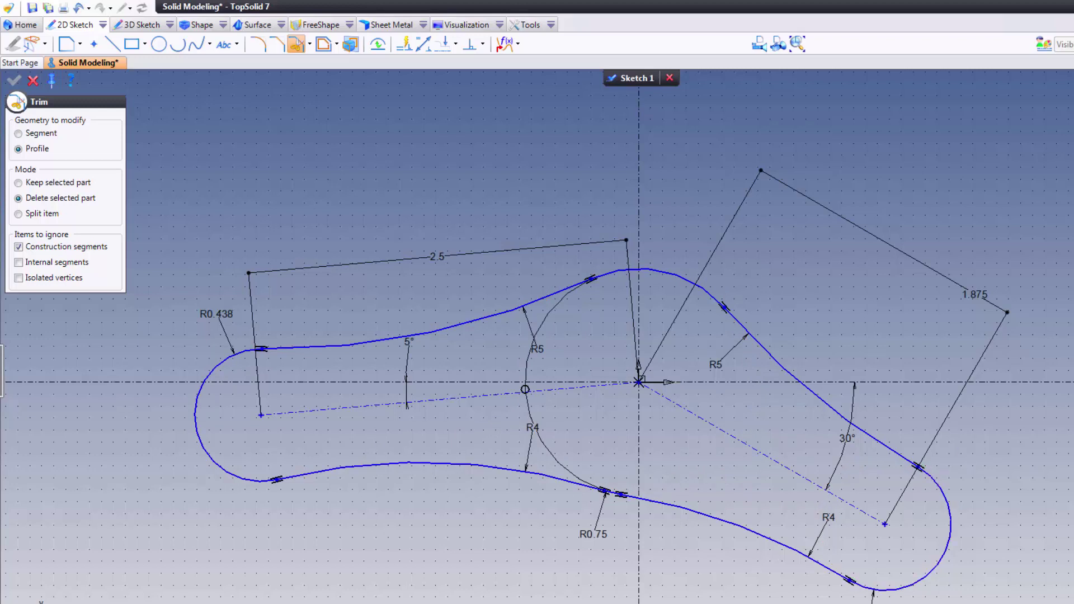
{"action": "key", "text": "Escape"}
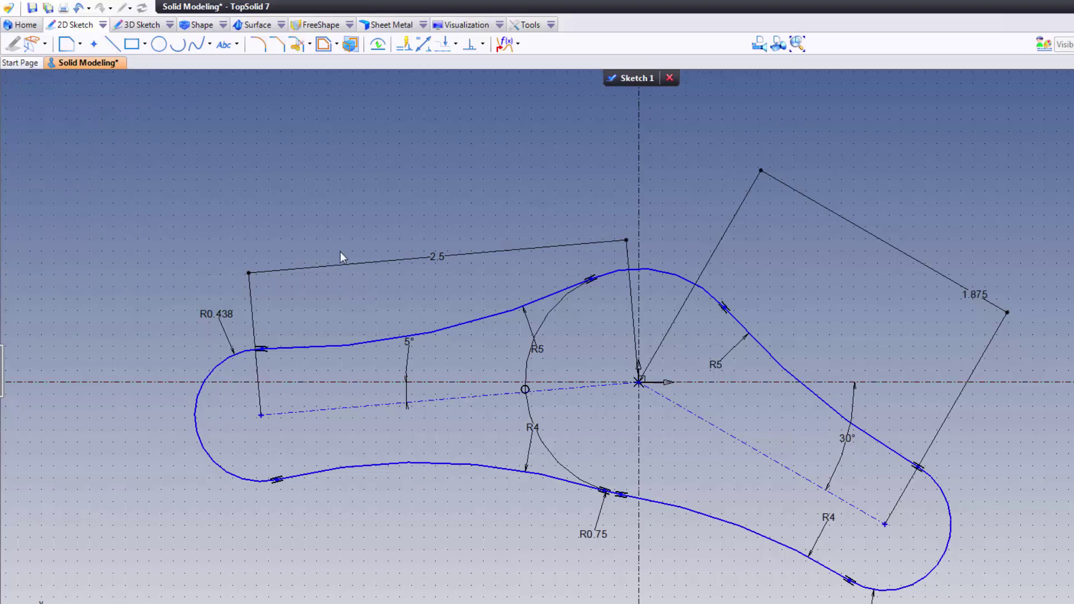
- Check the canvas shortcut menu, then browse the Shape tab's list of shape operations
{"action": "right_click", "coordinate": [283, 194]}
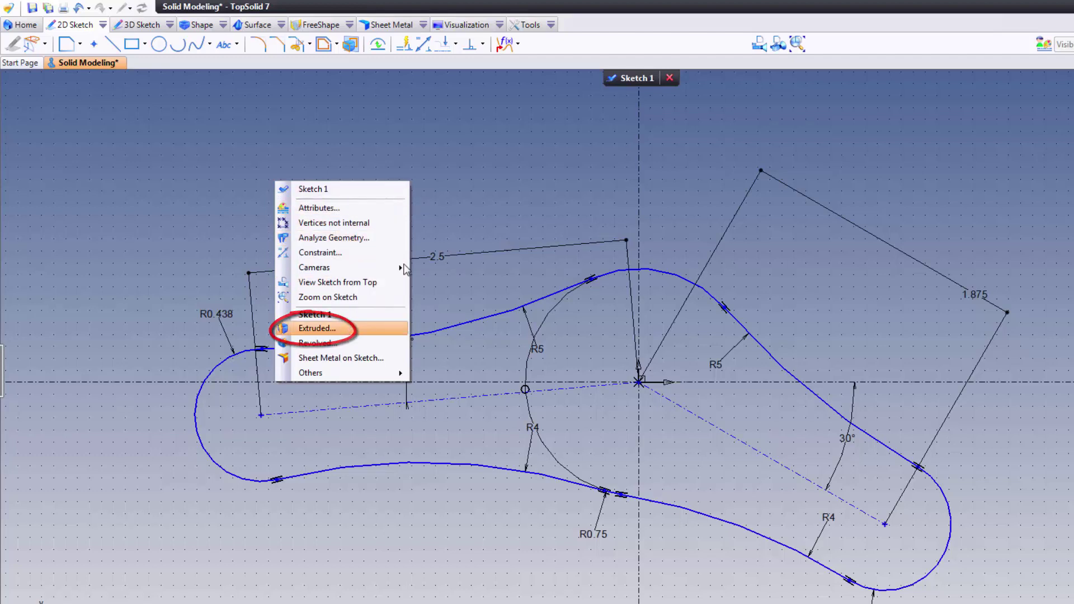
{"action": "key", "text": "Escape"}
{"action": "left_click", "coordinate": [204, 27]}
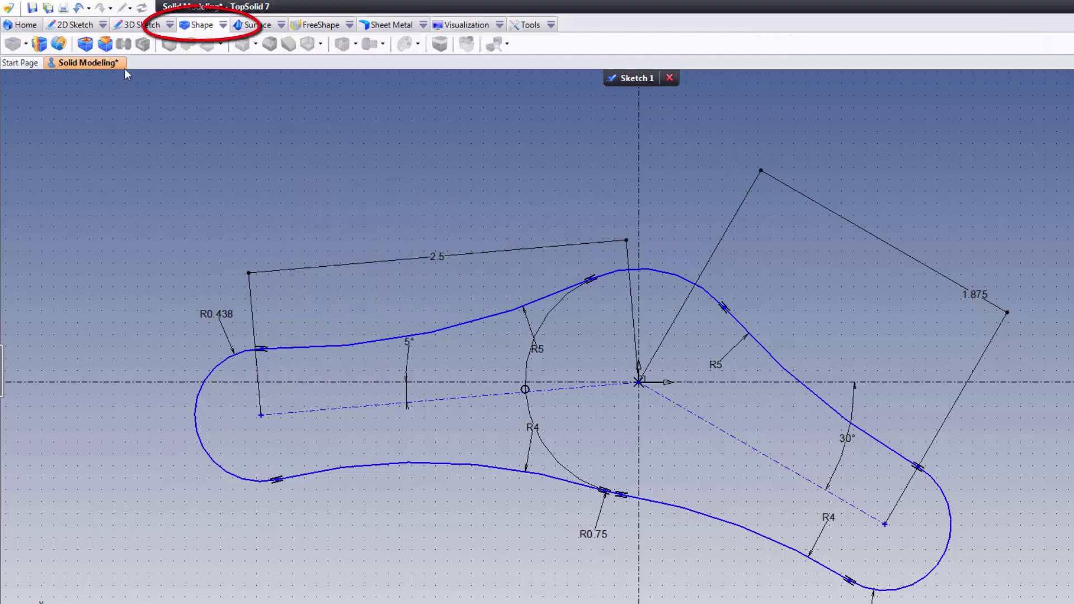
{"action": "left_click", "coordinate": [223, 25]}
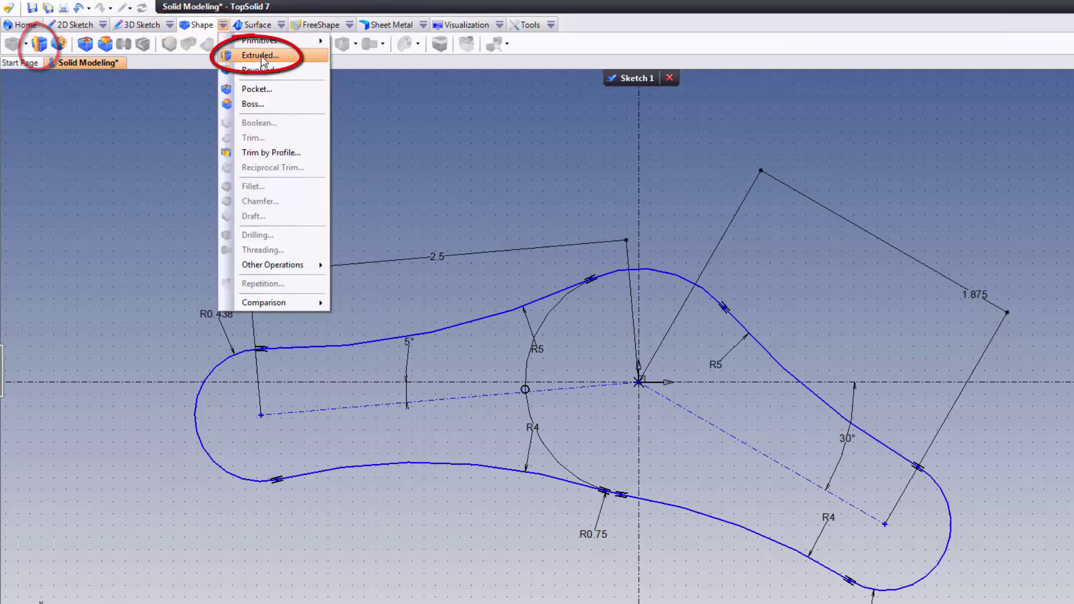
{"action": "left_click", "coordinate": [391, 139]}
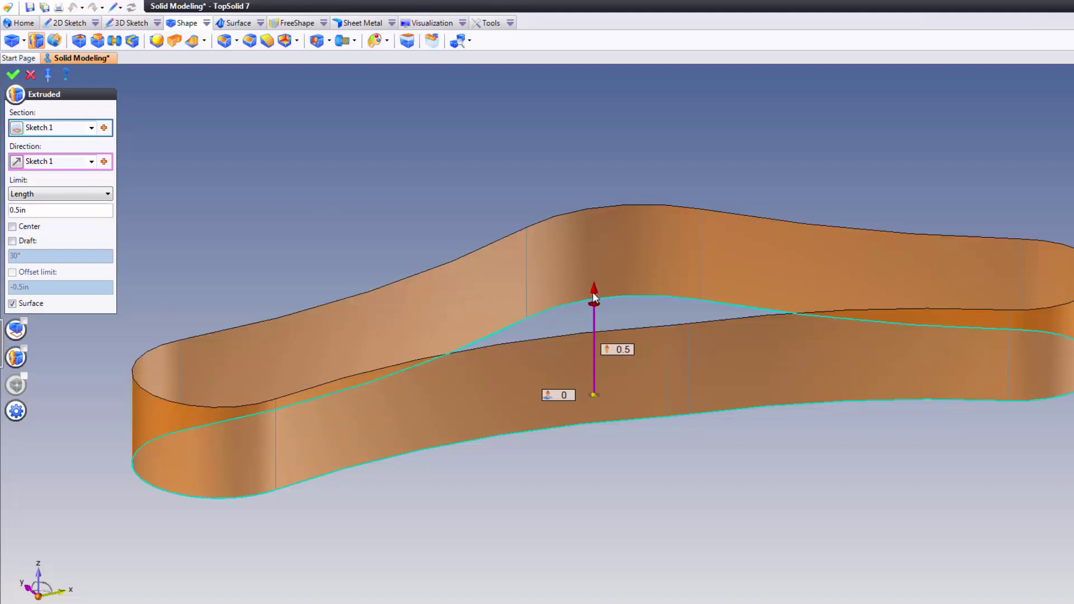
- Extrude Sketch 1 as a solid, flipped downward to a 0.5 in depth
{"action": "left_click_drag", "start_coordinate": [594, 298], "coordinate": [595, 351]}
{"action": "left_click", "coordinate": [32, 304]}
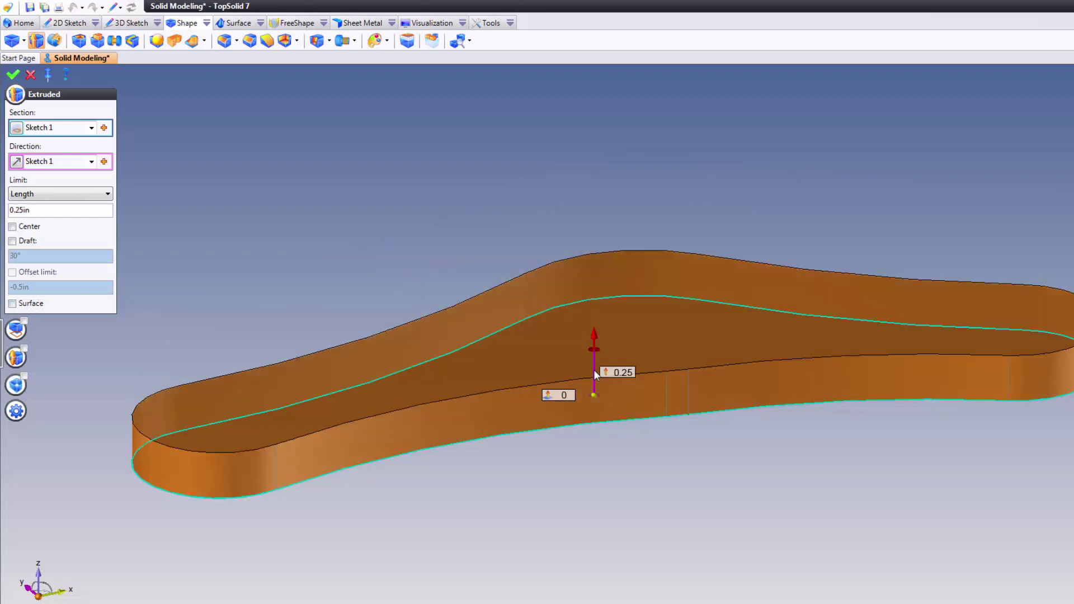
{"action": "left_click_drag", "start_coordinate": [595, 375], "coordinate": [595, 487]}
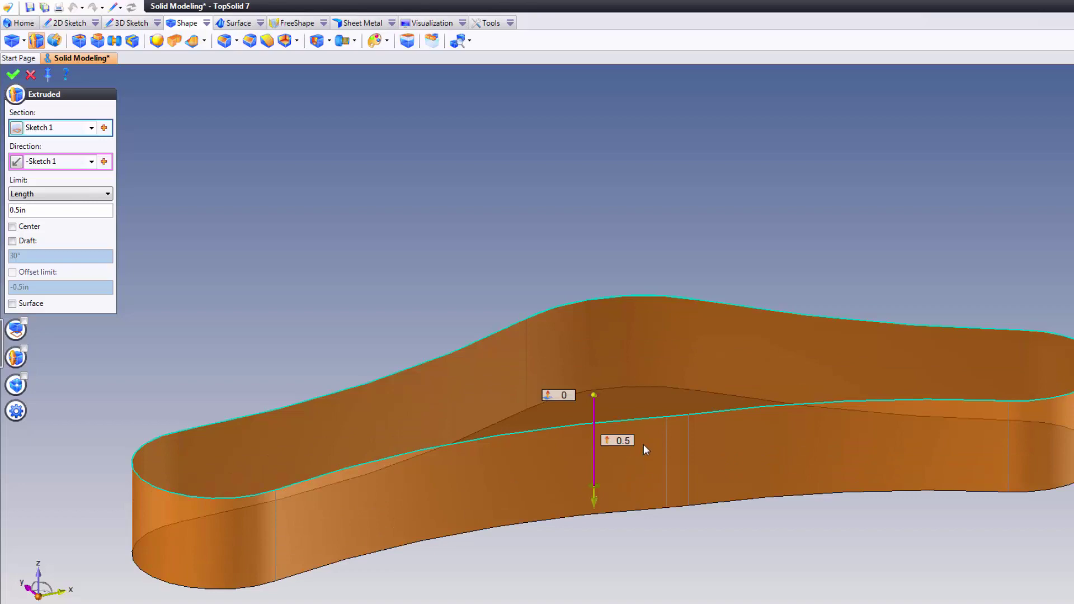
{"action": "left_click", "coordinate": [11, 76]}
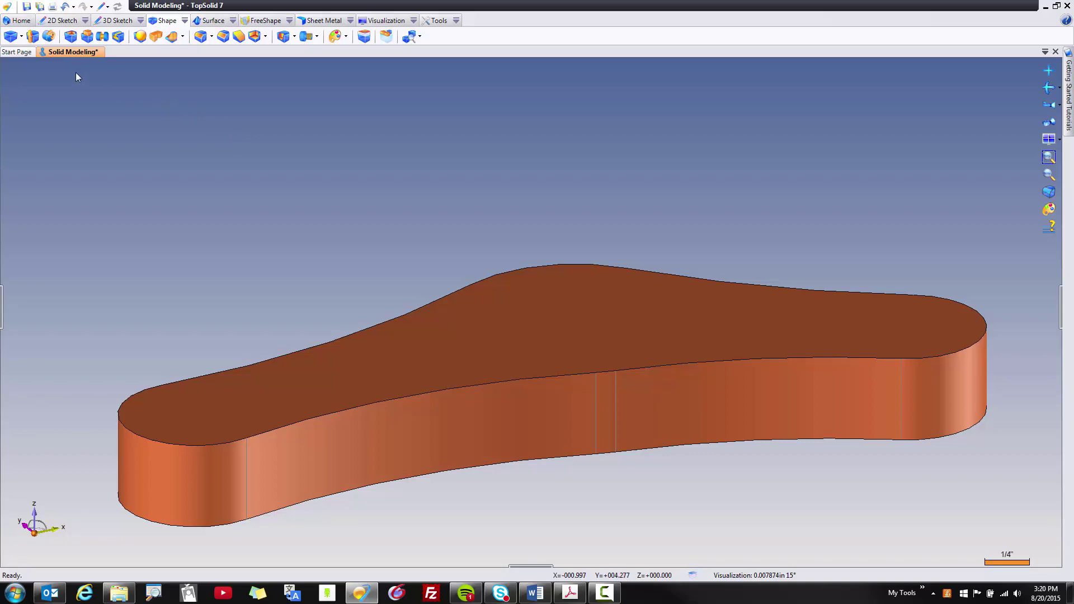
- Save the Solid Modeling document holding the 0.5 in extruded part
{"action": "left_click", "coordinate": [27, 8]}
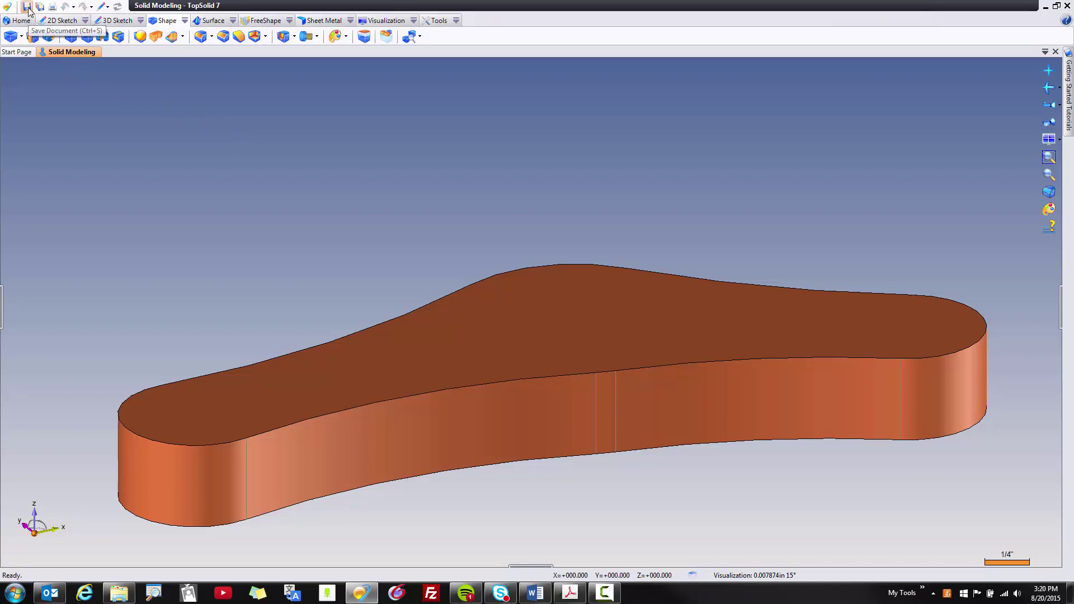